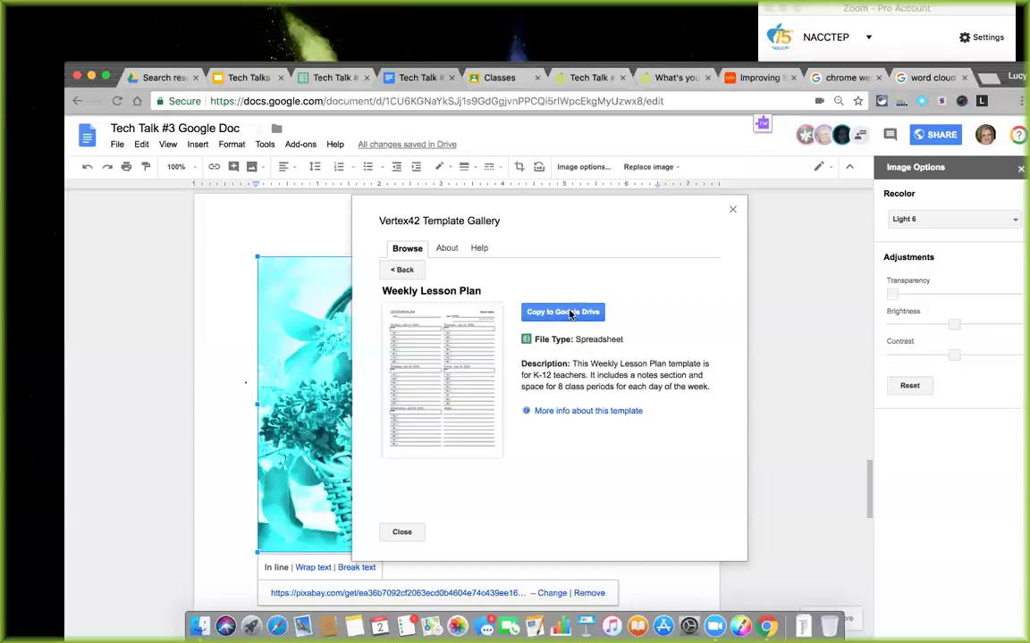
# Copy the Weekly Lesson Plan template to Google Drive, view the created file, and close it along with the template gallery
pyautogui.click(569, 313)
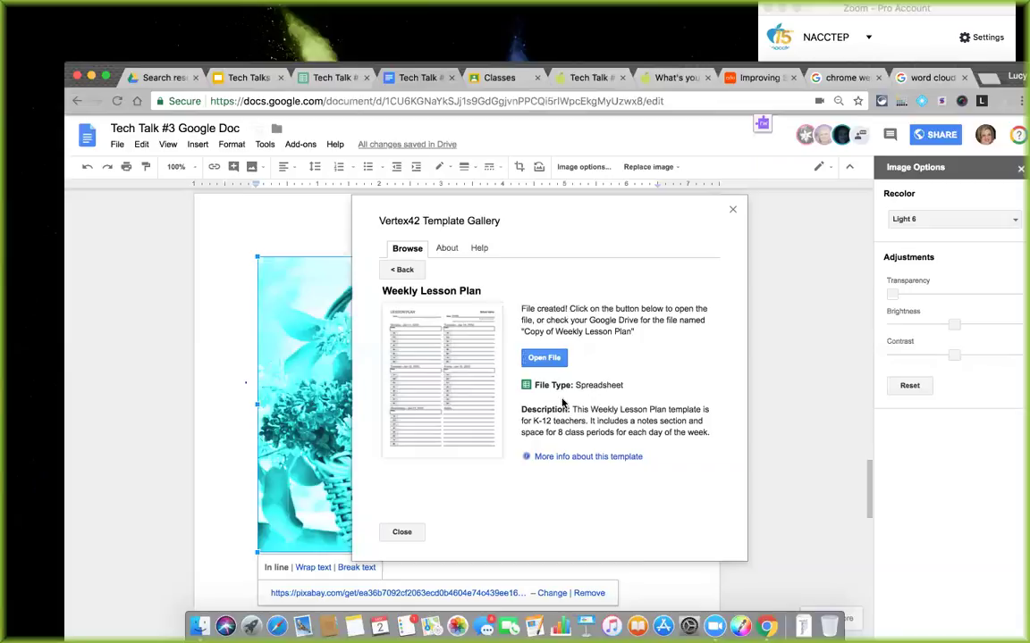
pyautogui.click(541, 359)
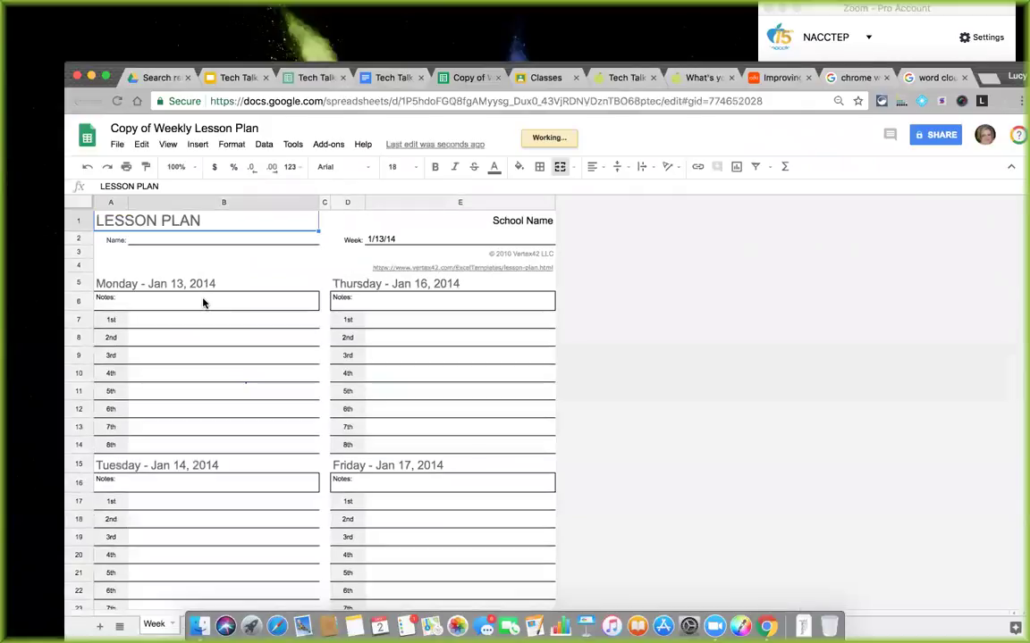
pyautogui.press('super+w')
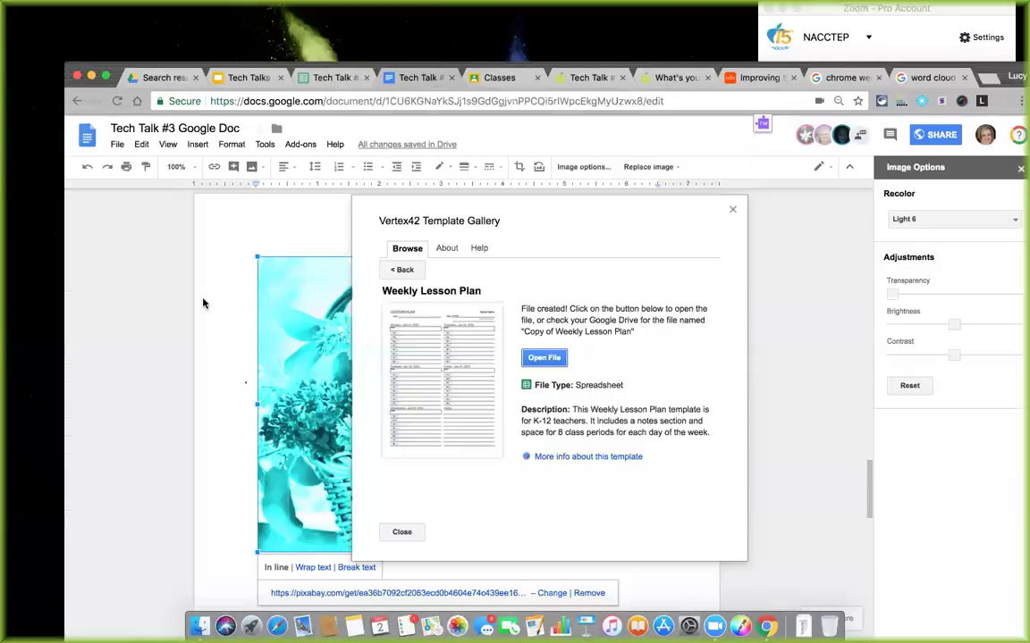
pyautogui.click(732, 210)
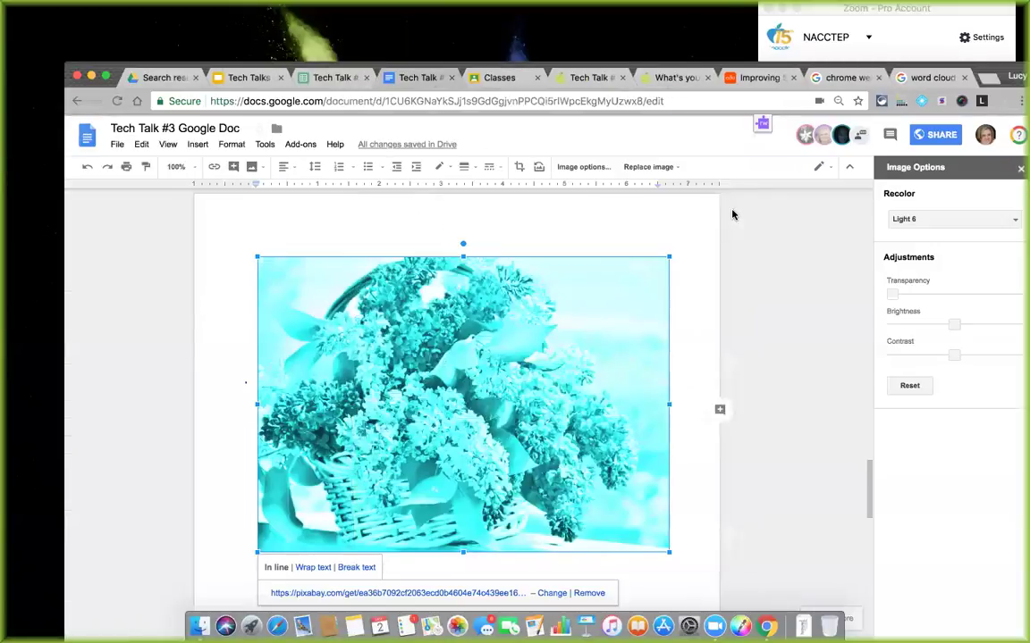
pyautogui.click(300, 143)
pyautogui.moveTo(339, 386)
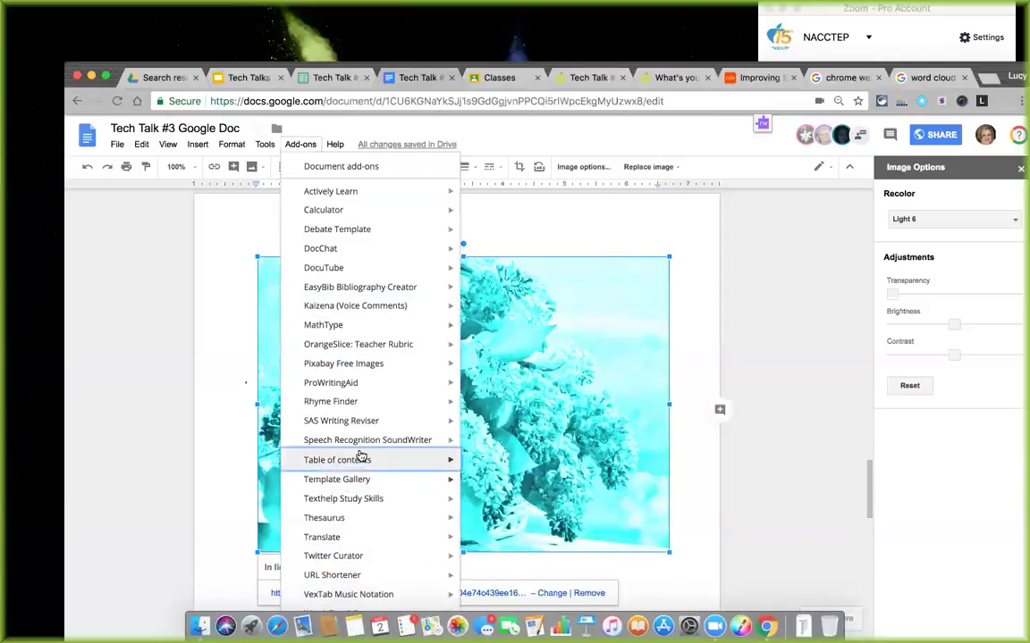
pyautogui.moveTo(357, 346)
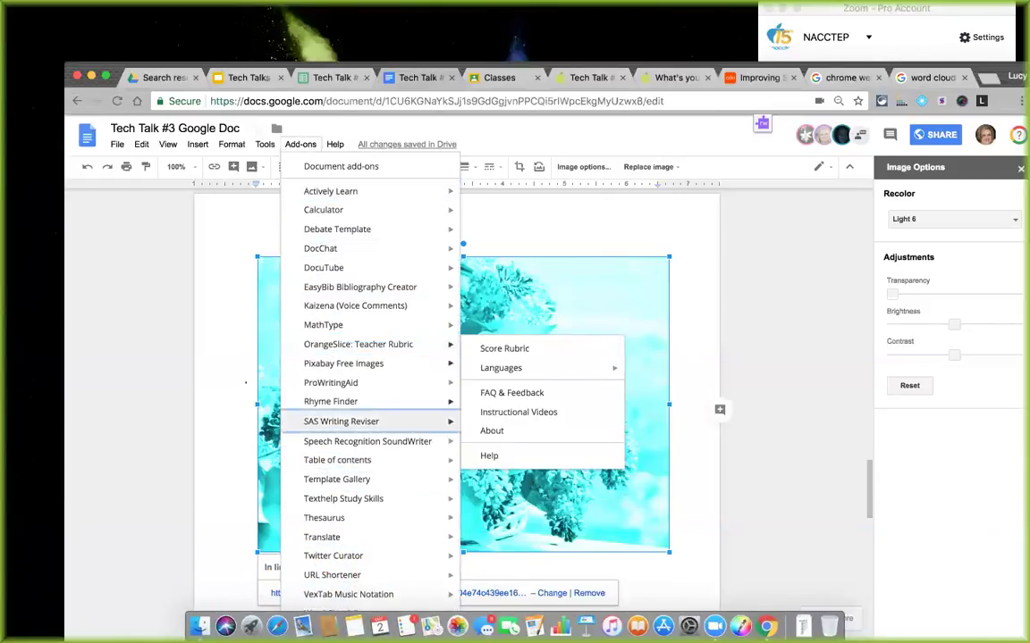
pyautogui.moveTo(348, 589)
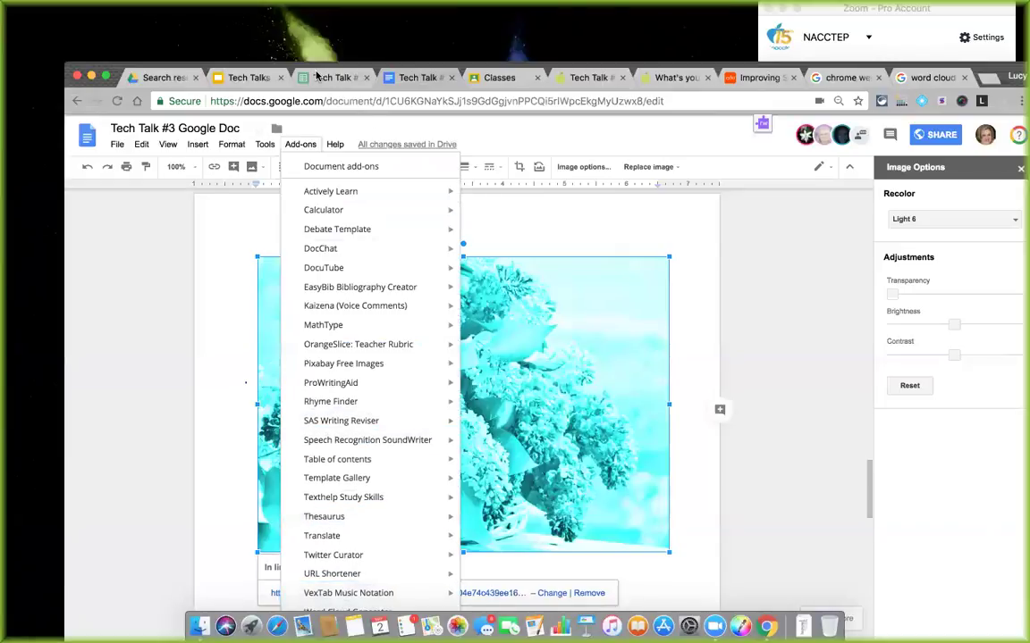
# Switch to the suspended Tech Talk #3 Sheets spreadsheet, reload it, and insert a checkbox in cell A1
pyautogui.click(288, 72)
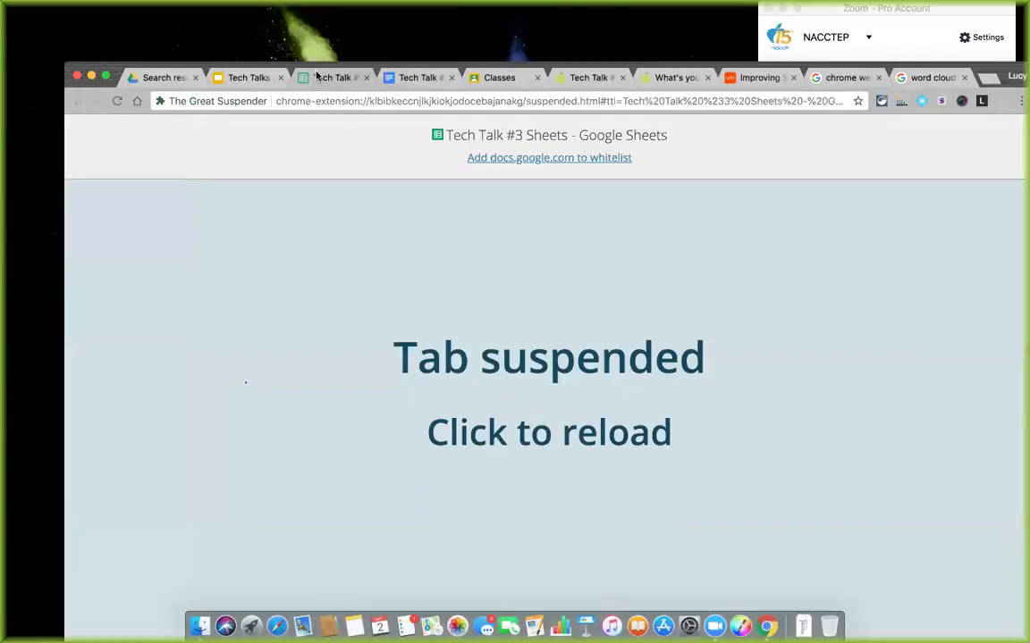
pyautogui.click(527, 433)
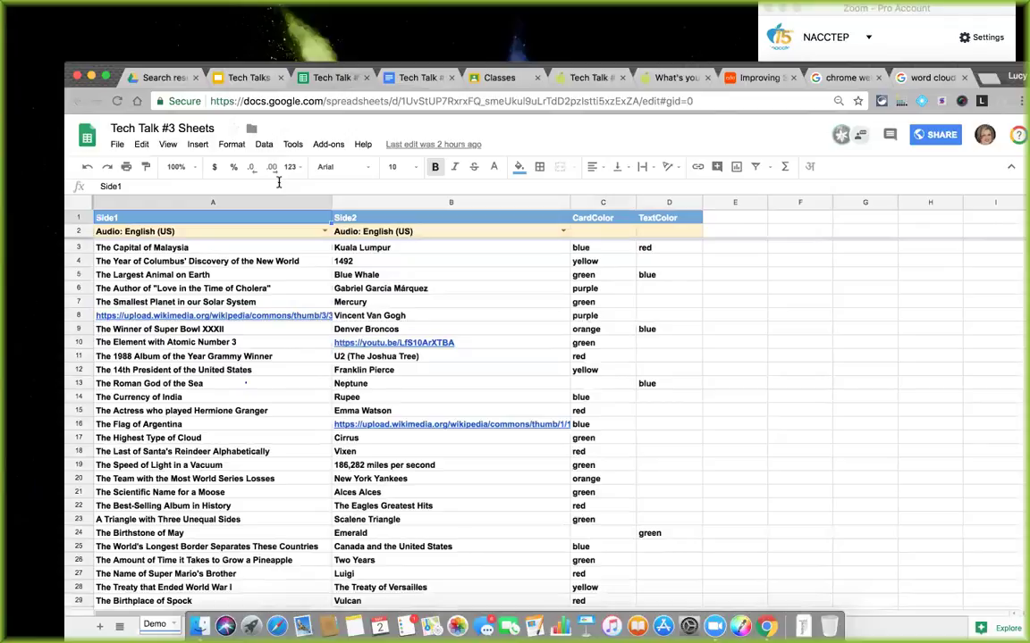
pyautogui.click(117, 144)
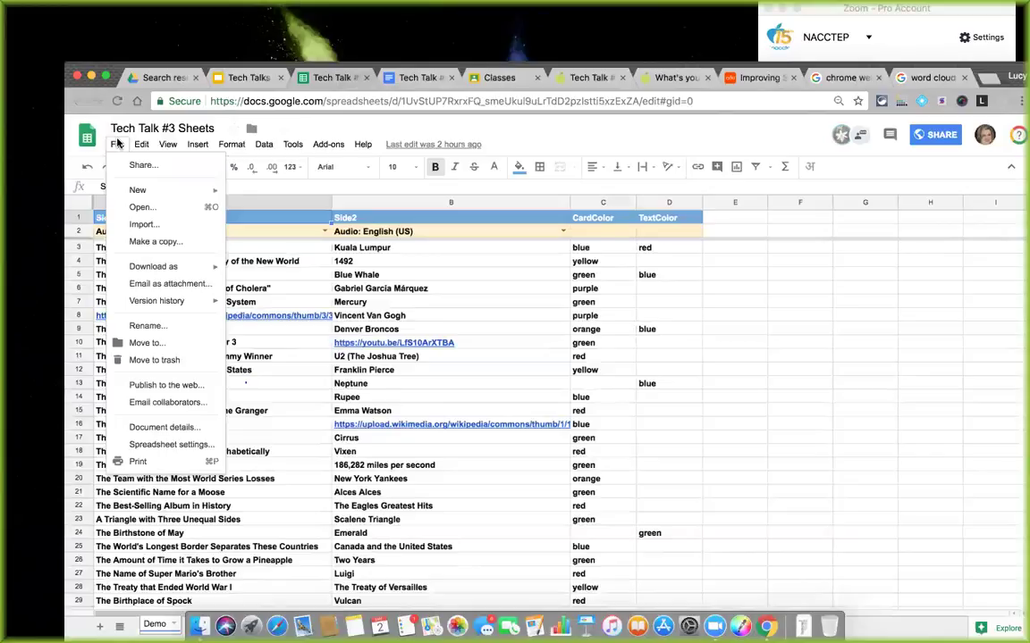
pyautogui.moveTo(153, 303)
pyautogui.moveTo(143, 147)
pyautogui.moveTo(197, 147)
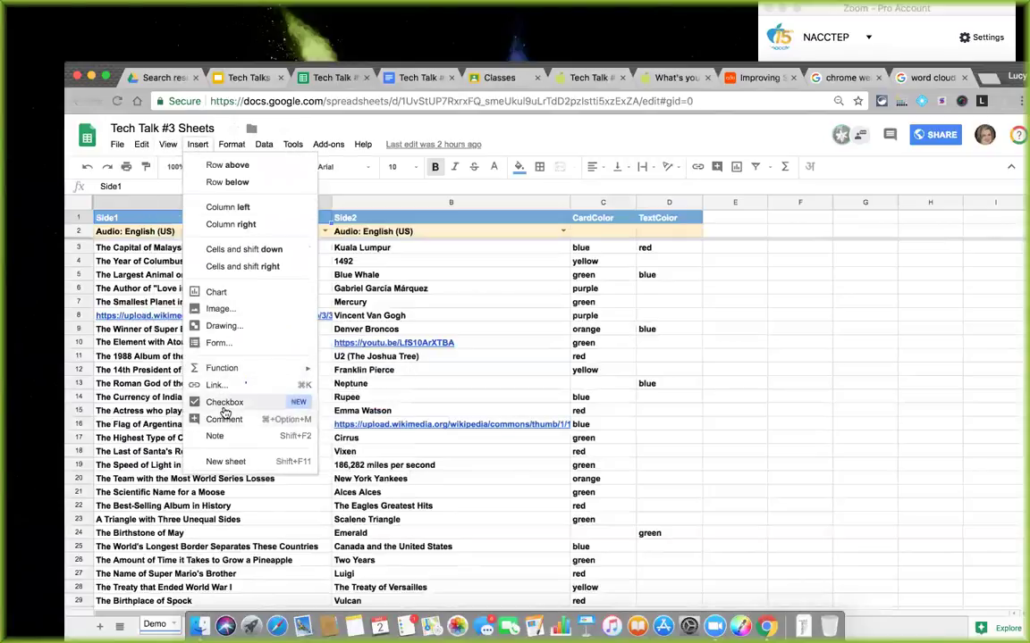
pyautogui.click(224, 404)
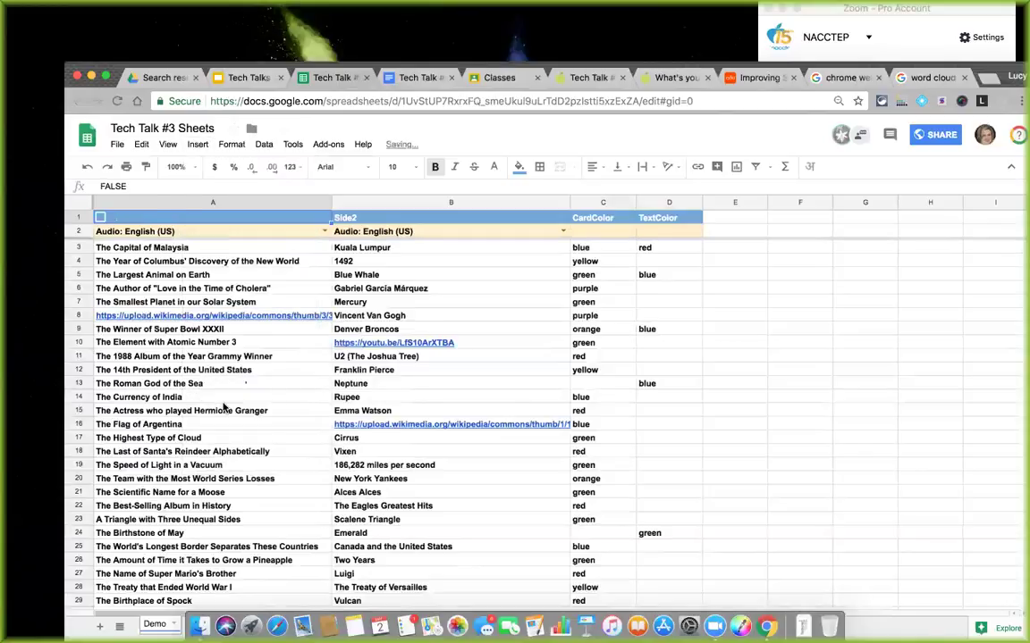
# Display the Flippity add-on's Flippity.net URL for the spreadsheet and close its dialog
pyautogui.click(198, 144)
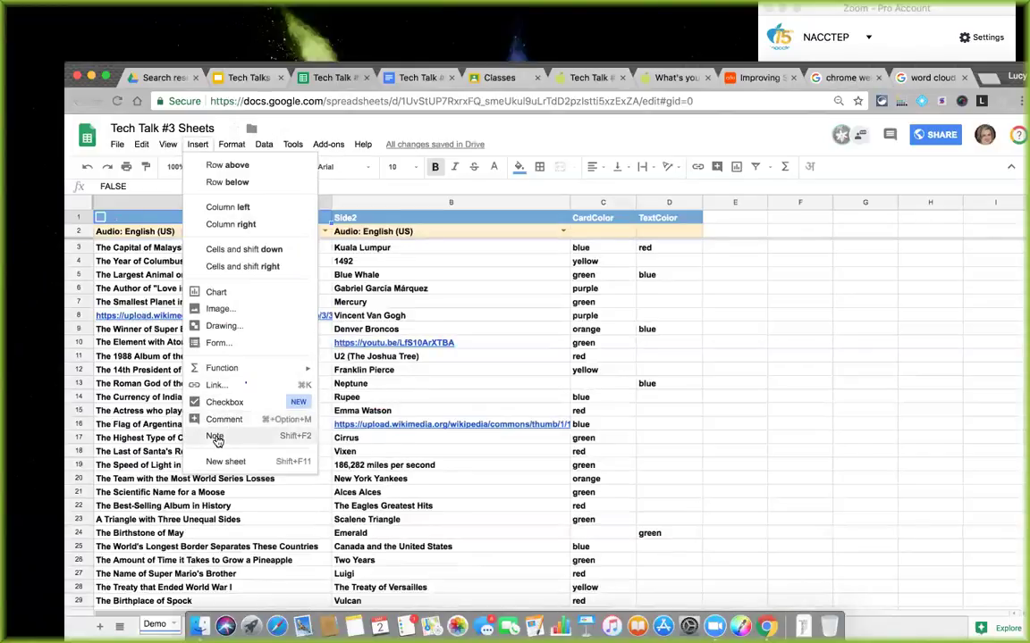
pyautogui.moveTo(263, 146)
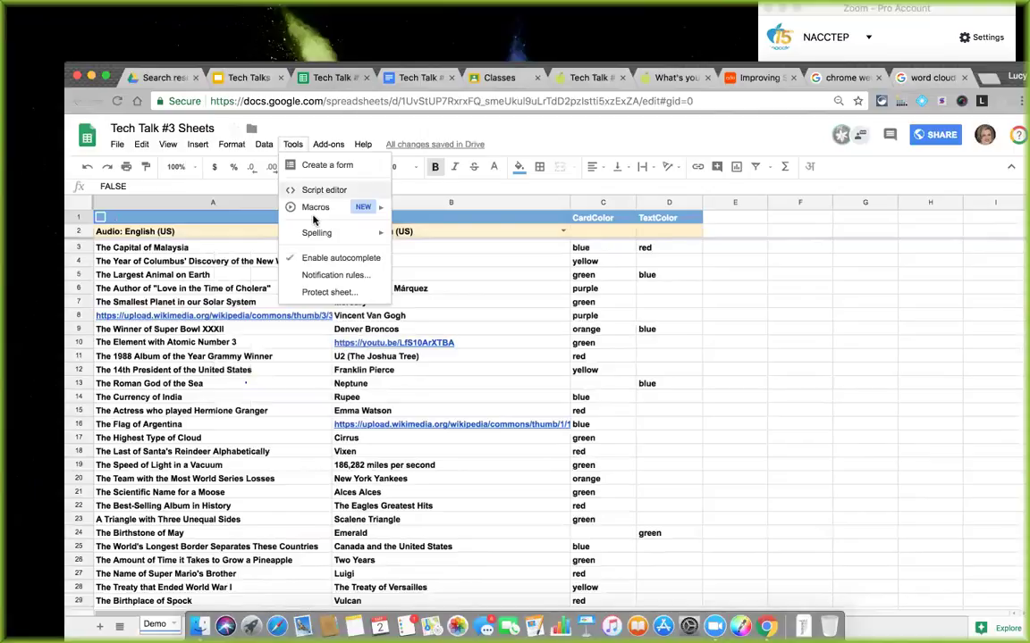
pyautogui.moveTo(314, 217)
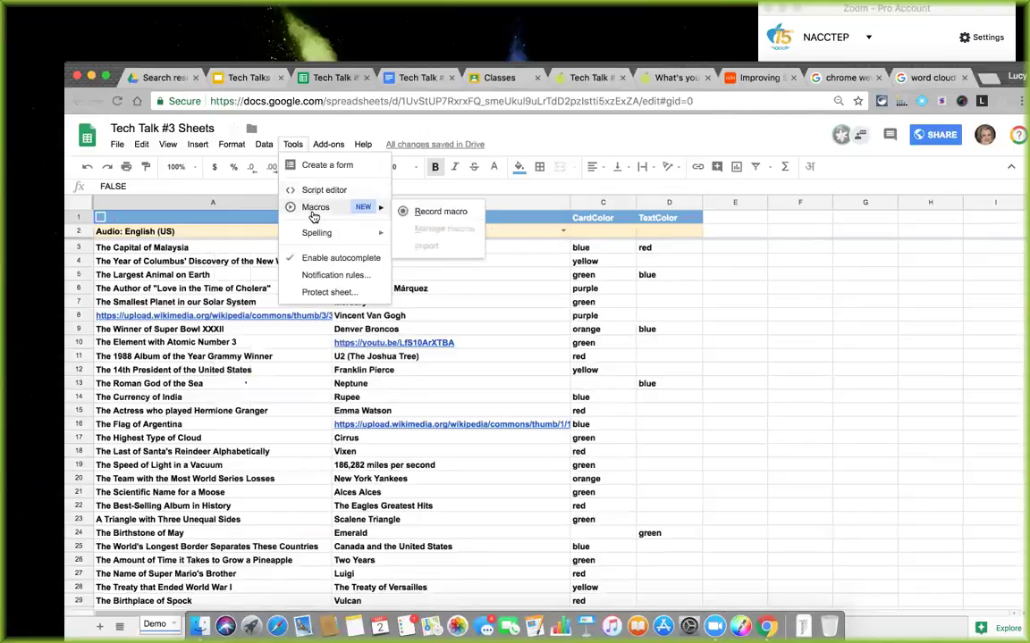
pyautogui.moveTo(328, 141)
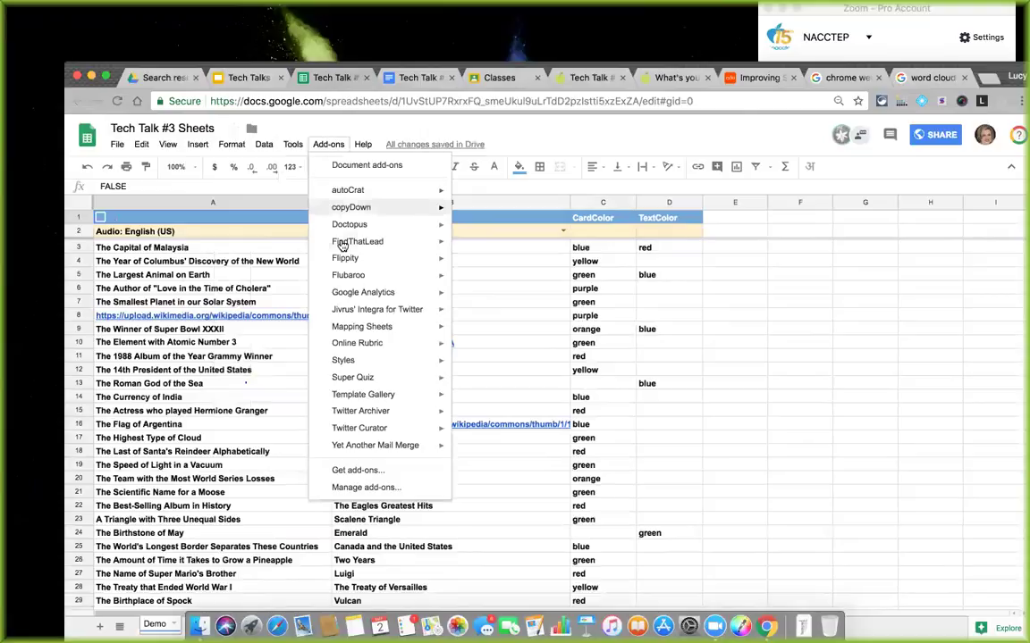
pyautogui.moveTo(359, 398)
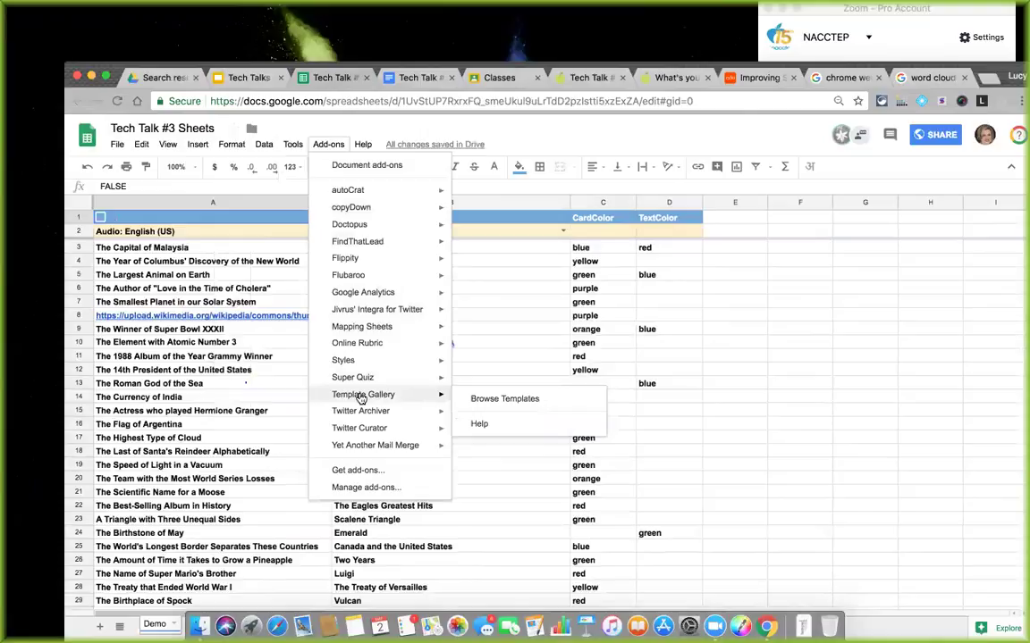
pyautogui.moveTo(358, 449)
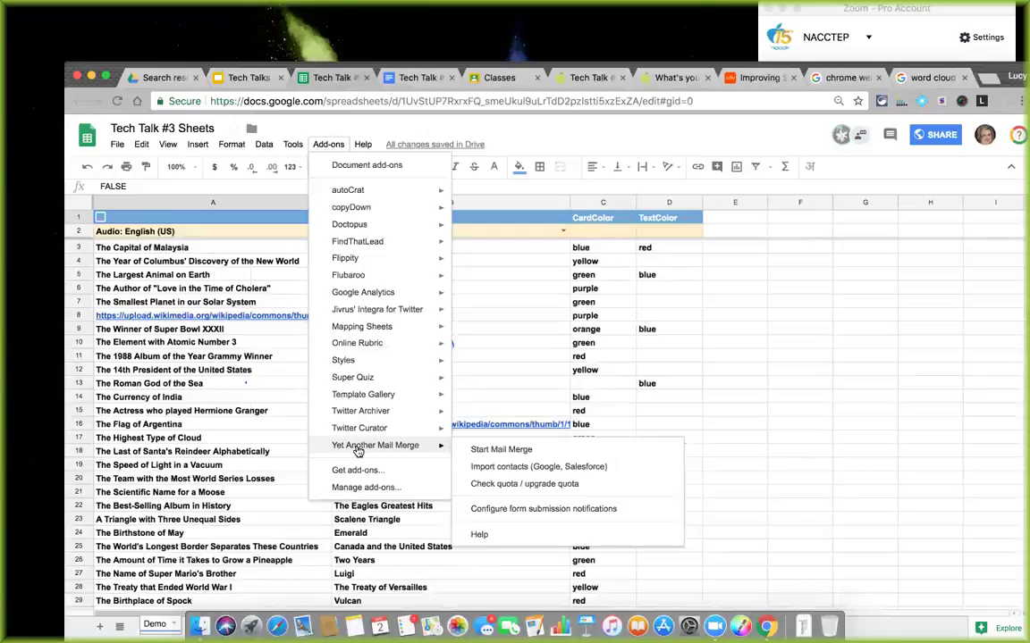
pyautogui.moveTo(347, 258)
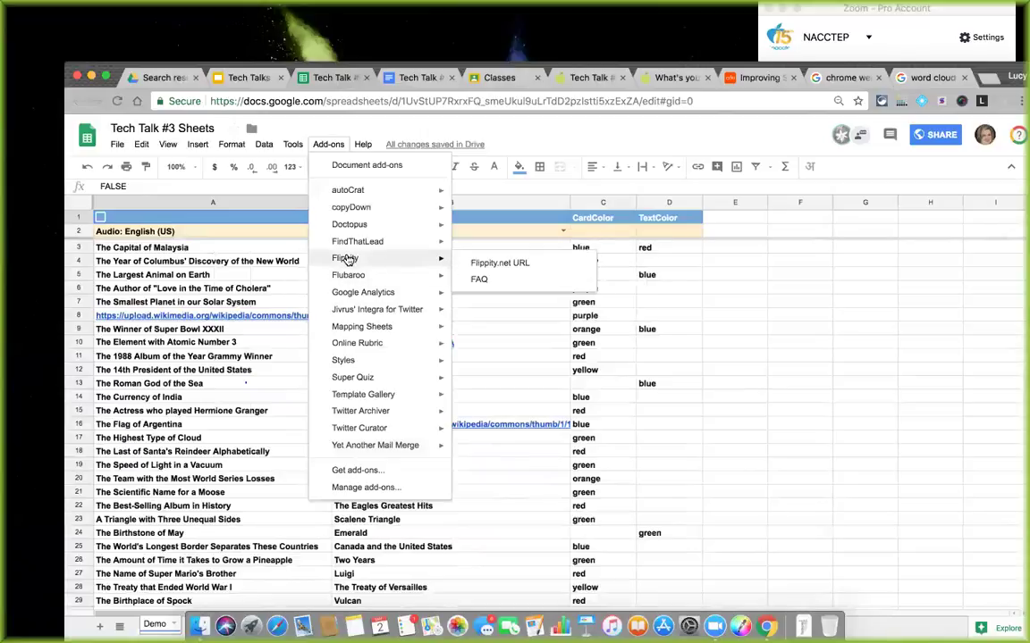
pyautogui.click(490, 264)
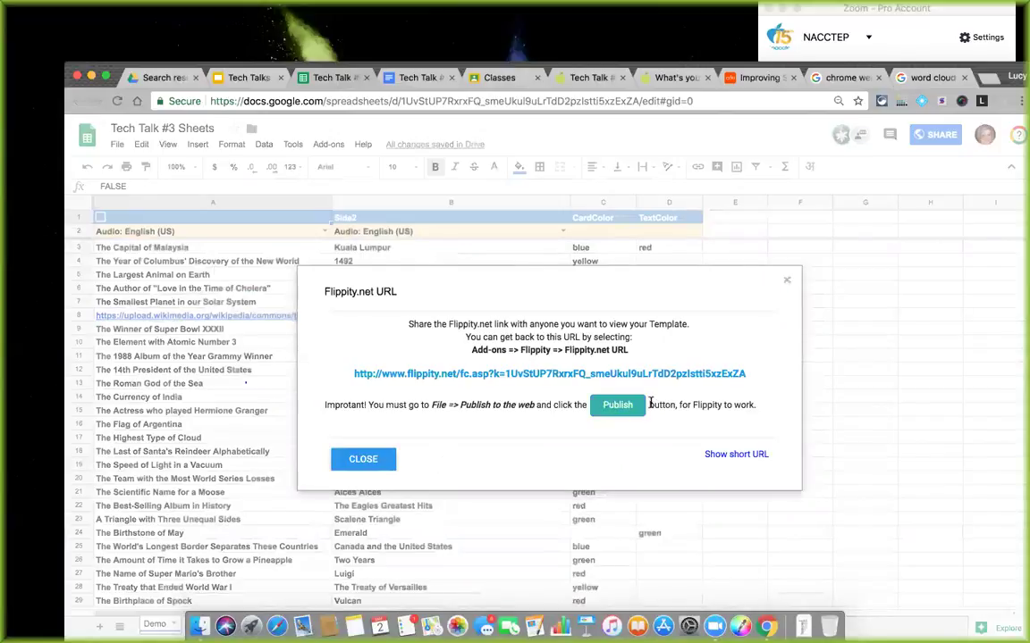
pyautogui.click(364, 459)
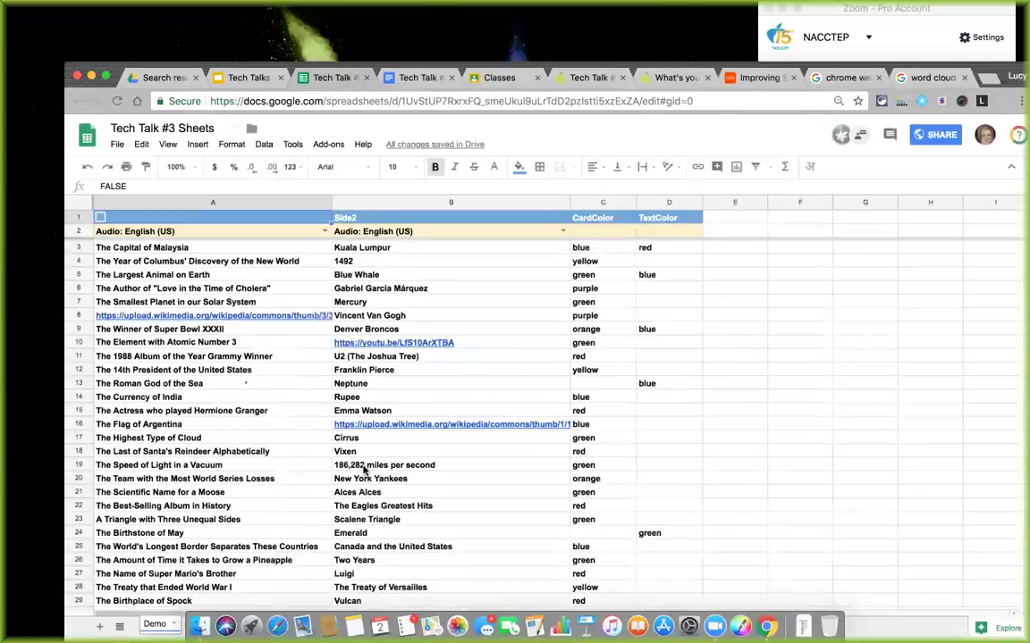
# Publish the entire spreadsheet document to the web as a web page
pyautogui.click(117, 145)
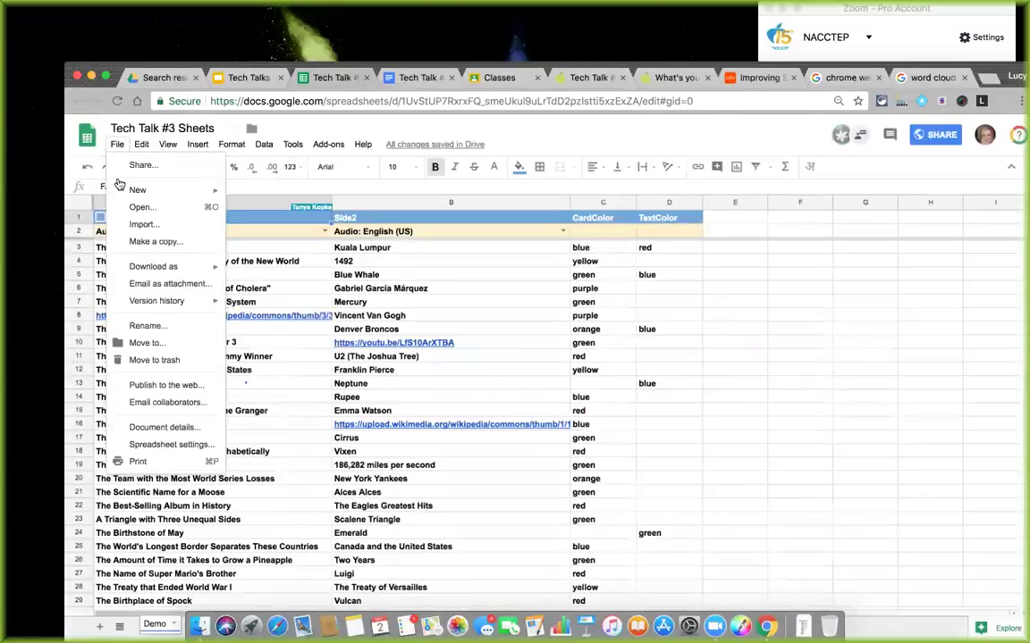
pyautogui.click(166, 385)
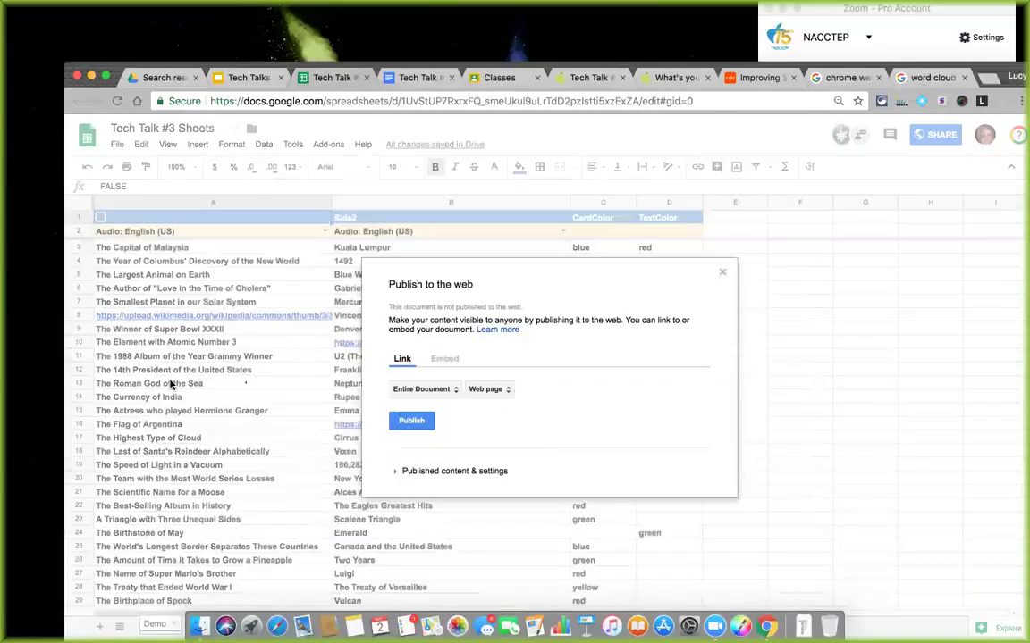
pyautogui.click(412, 420)
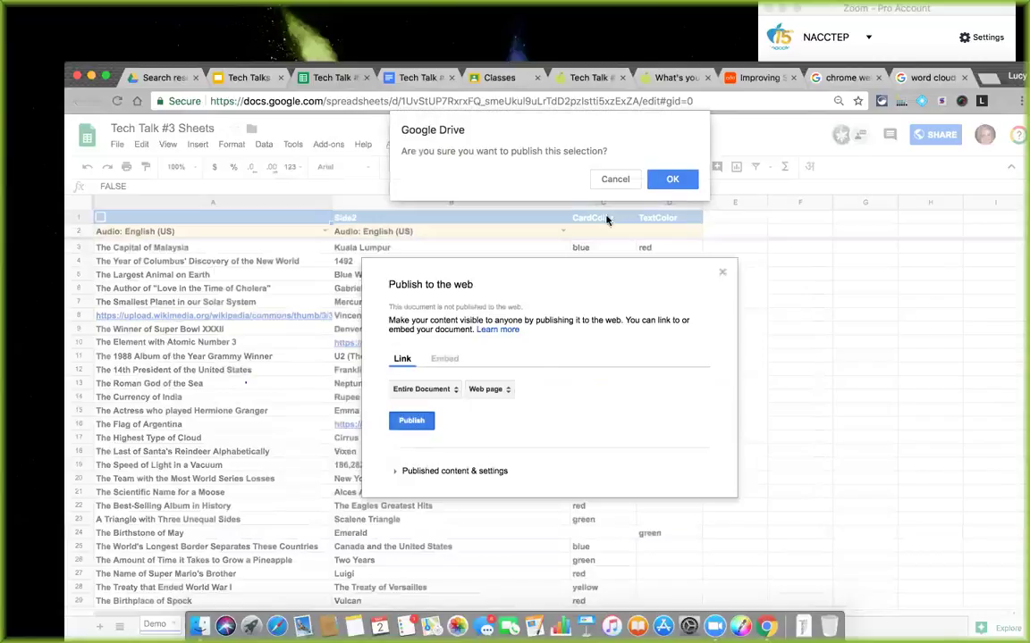
pyautogui.click(681, 178)
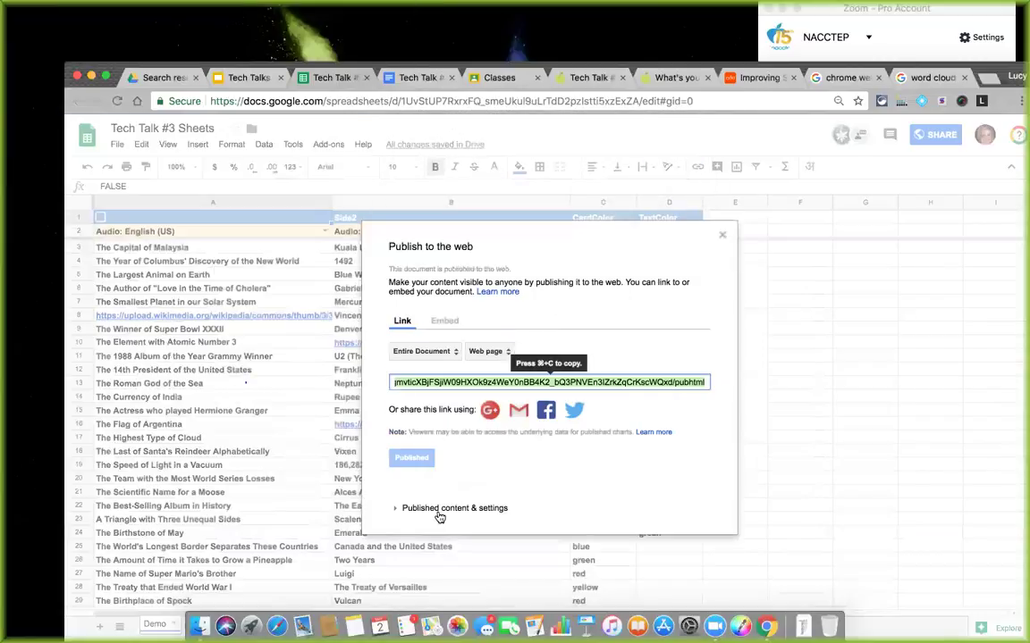
pyautogui.click(722, 234)
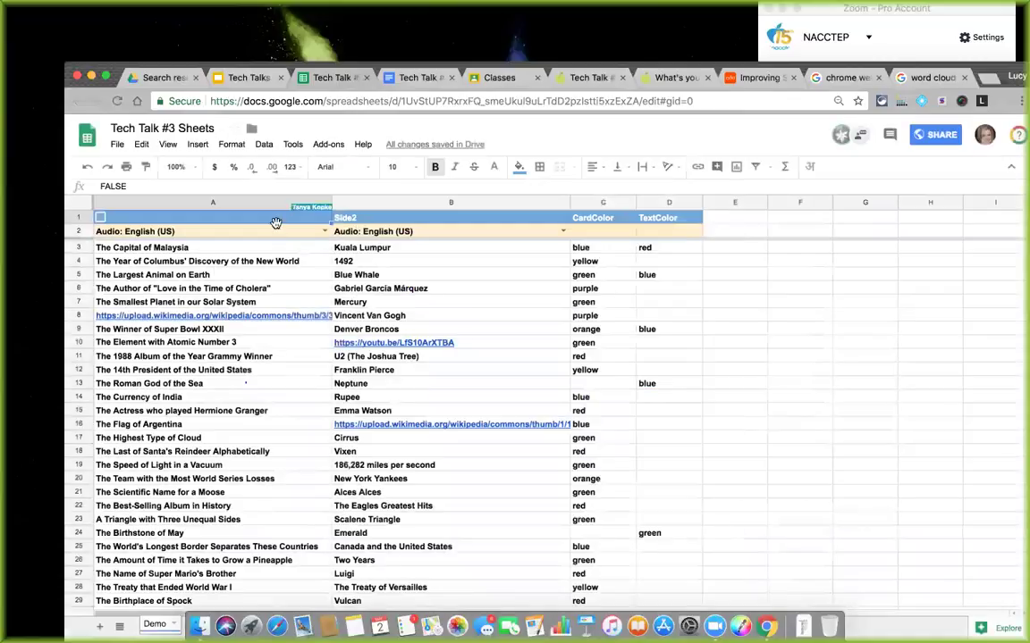
# Try to open the spreadsheet's Flippity.net link from the Flippity add-on, and close the page and the URL dialog
pyautogui.click(327, 144)
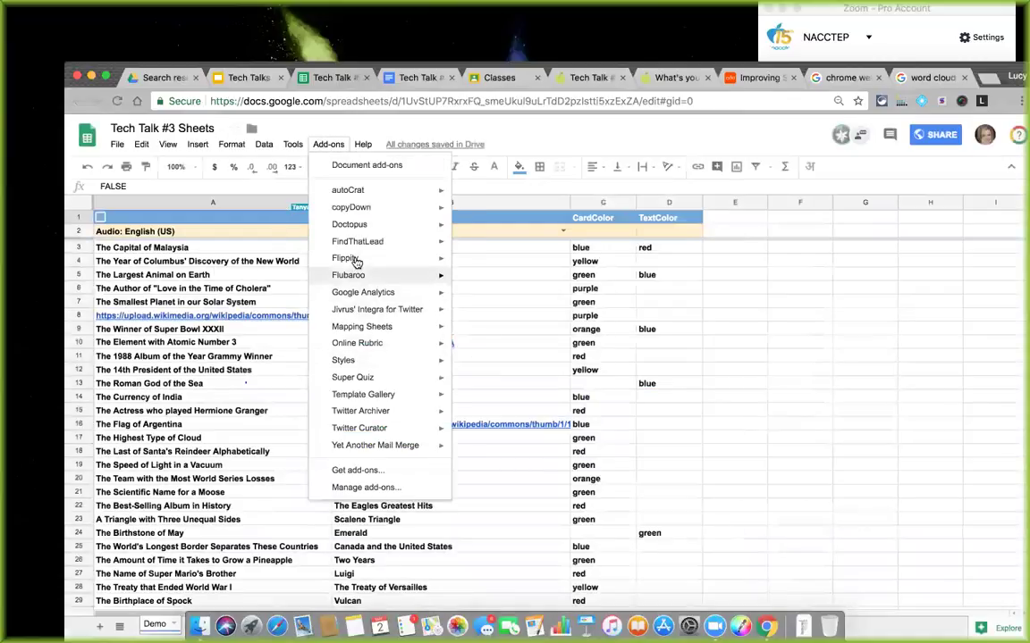
pyautogui.click(487, 261)
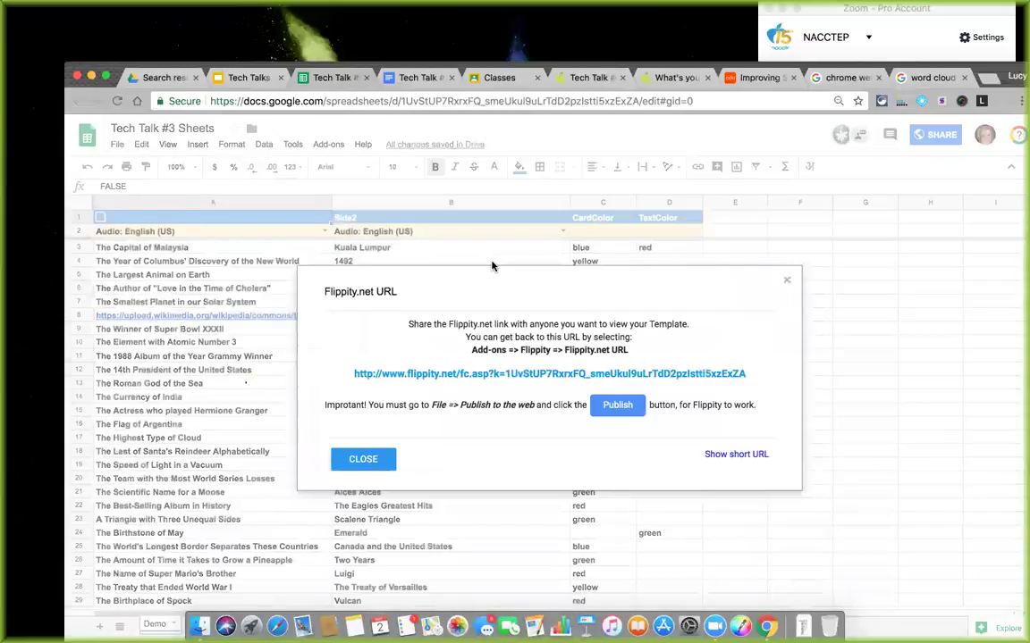
pyautogui.click(460, 373)
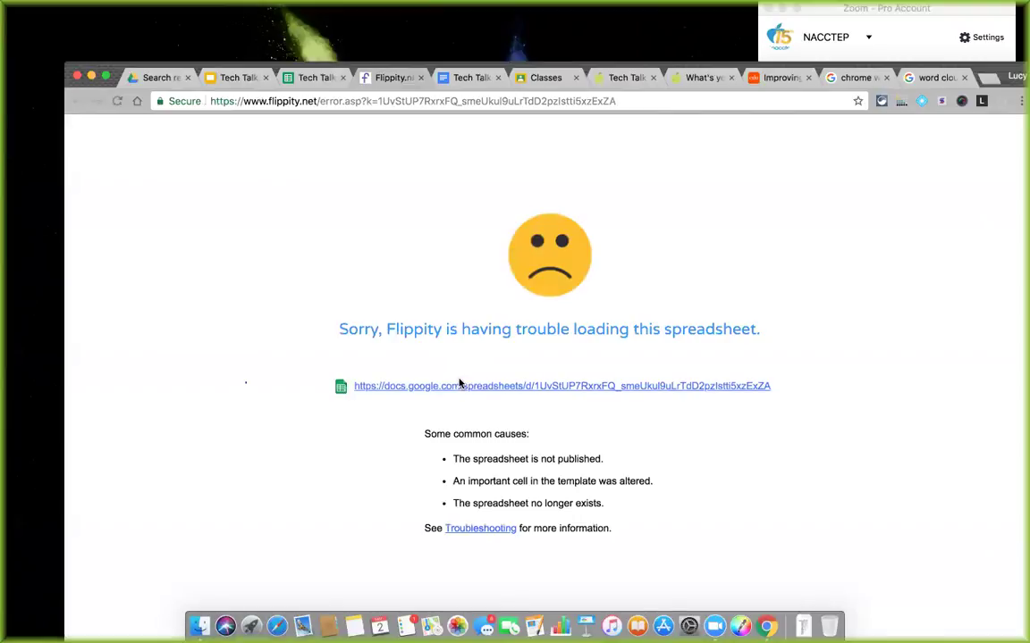
pyautogui.press('super+w')
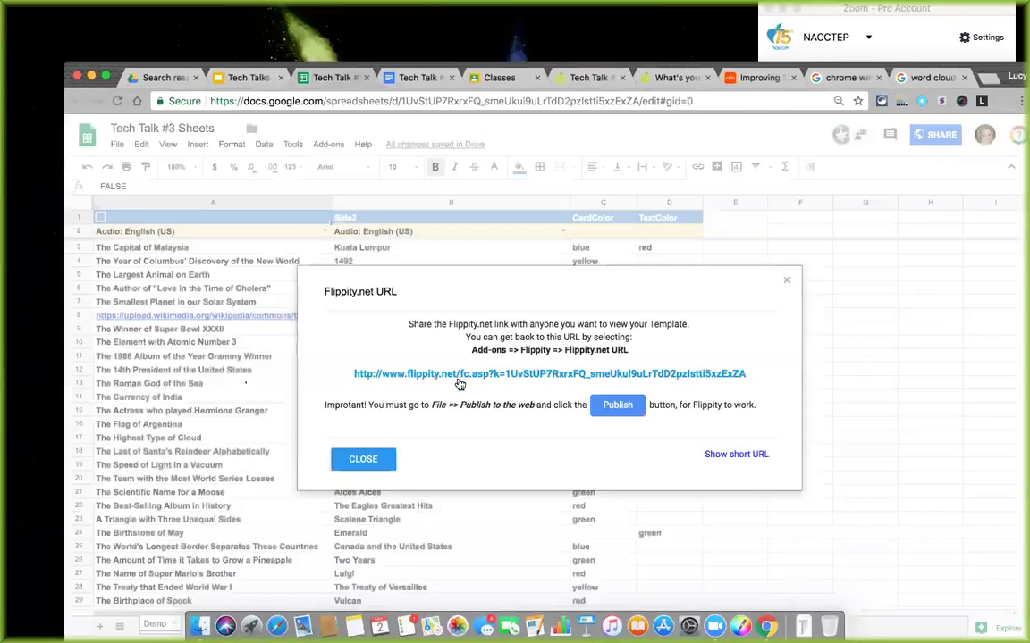
pyautogui.click(363, 460)
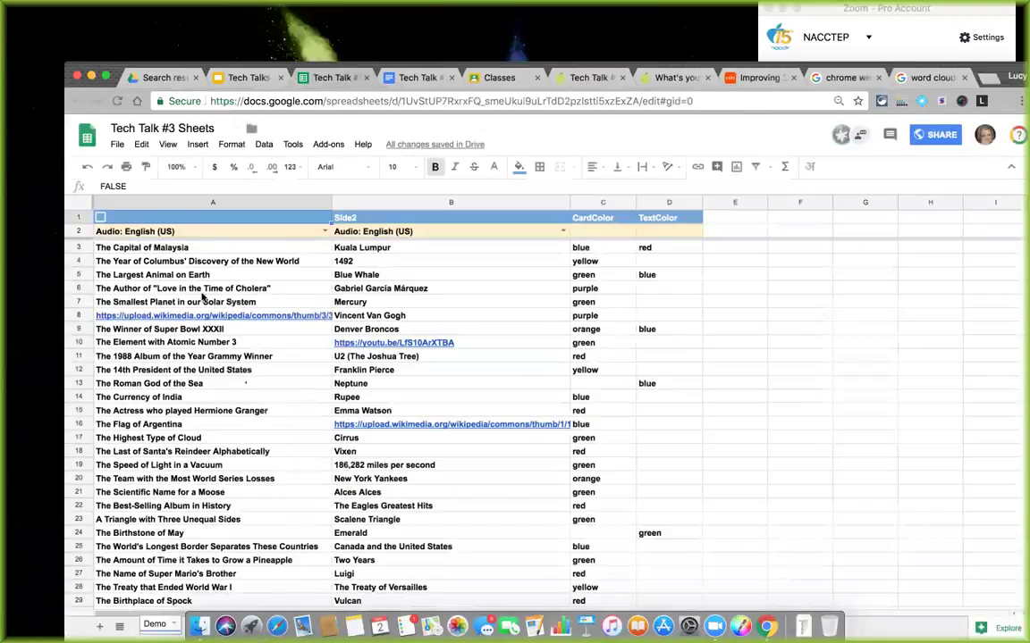
# Review the spreadsheet's web publishing settings, including the published content and format options, and close the dialog
pyautogui.click(119, 143)
pyautogui.click(147, 349)
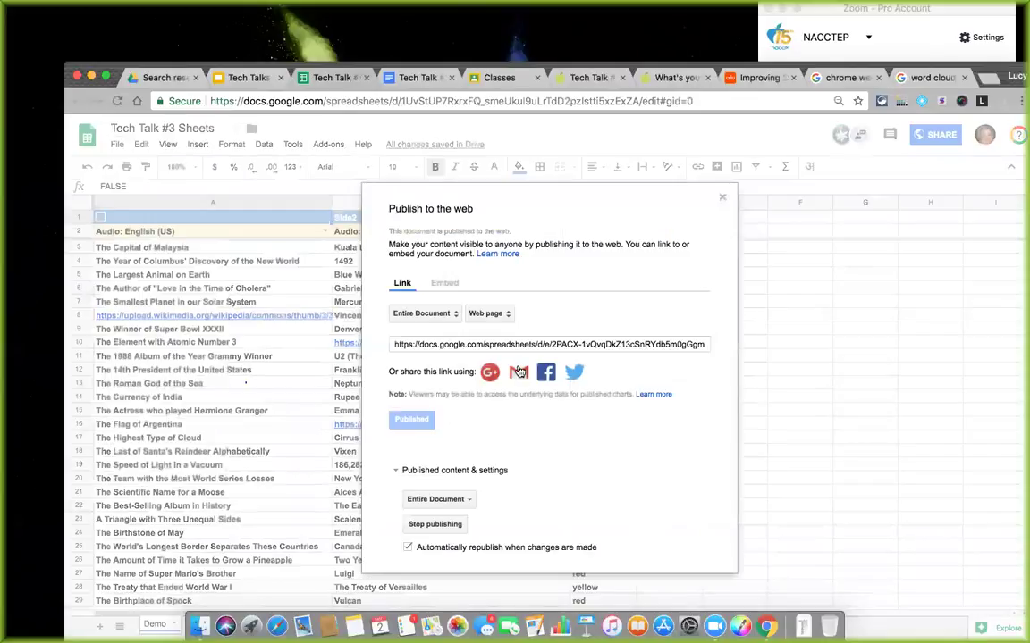
pyautogui.click(422, 314)
pyautogui.click(427, 318)
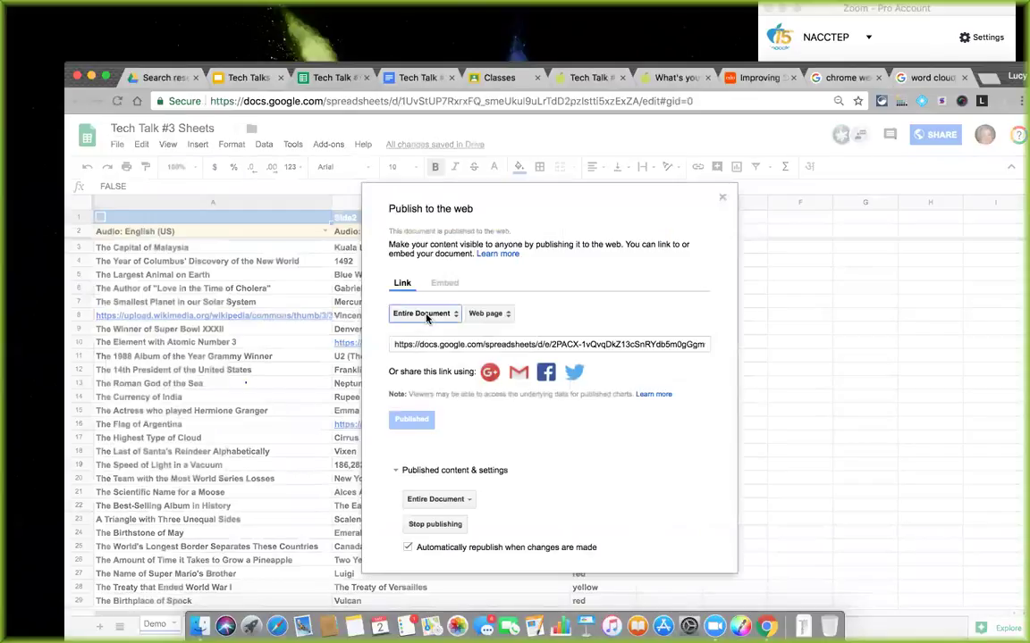
pyautogui.click(487, 313)
pyautogui.click(492, 315)
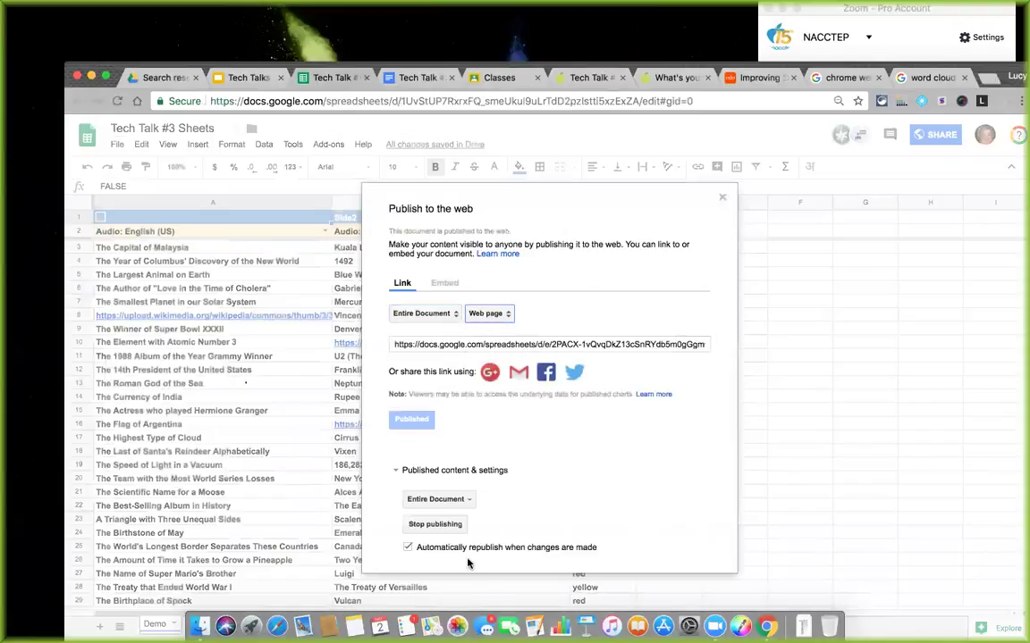
pyautogui.click(723, 198)
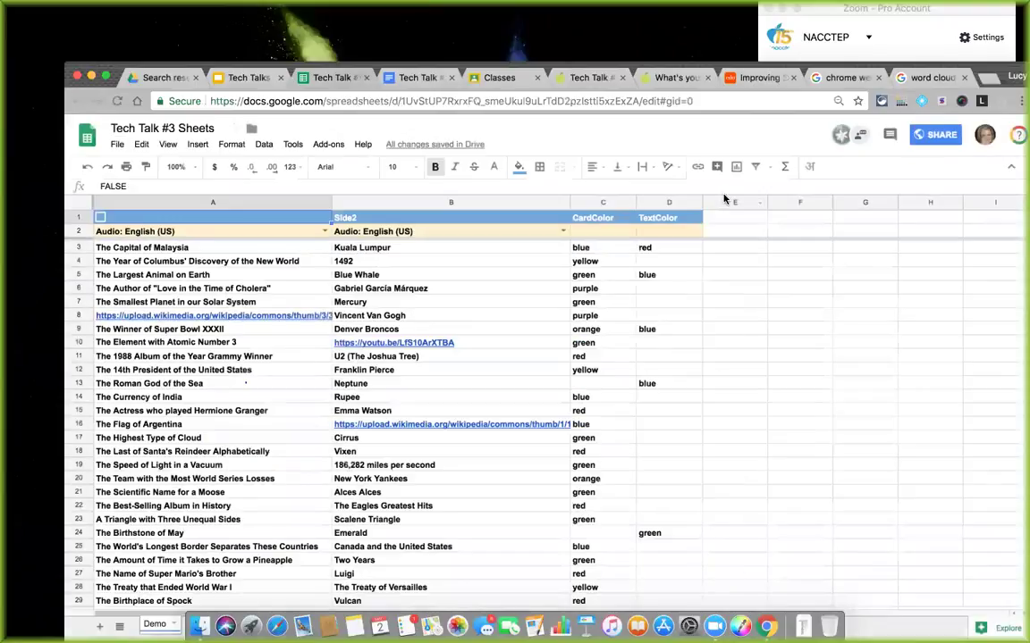
# Retry opening the spreadsheet's Flippity.net link from the Flippity add-on, and close the page and the URL dialog
pyautogui.click(116, 144)
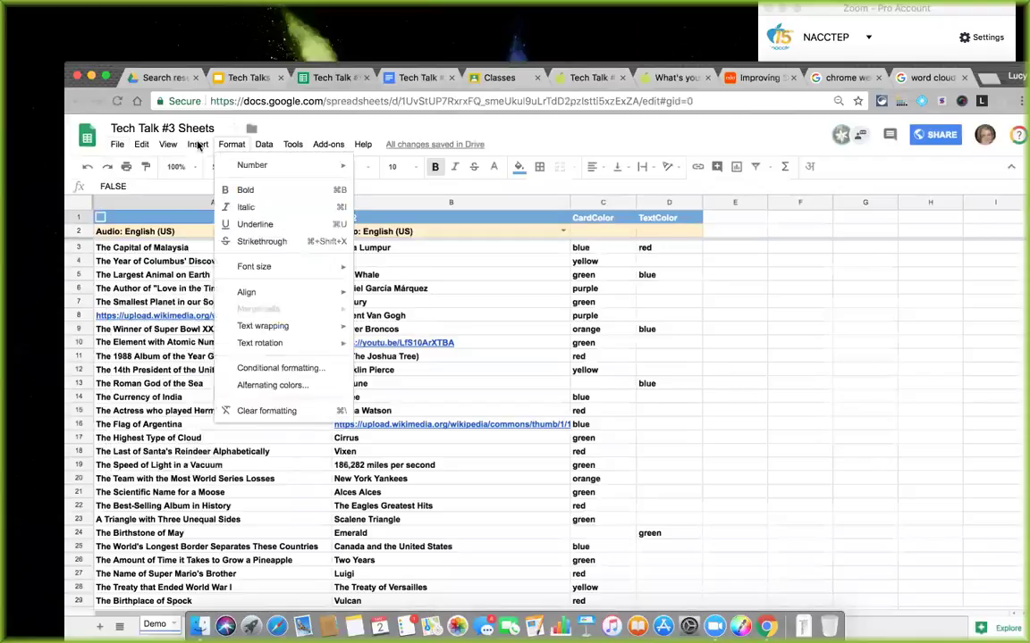
pyautogui.moveTo(328, 146)
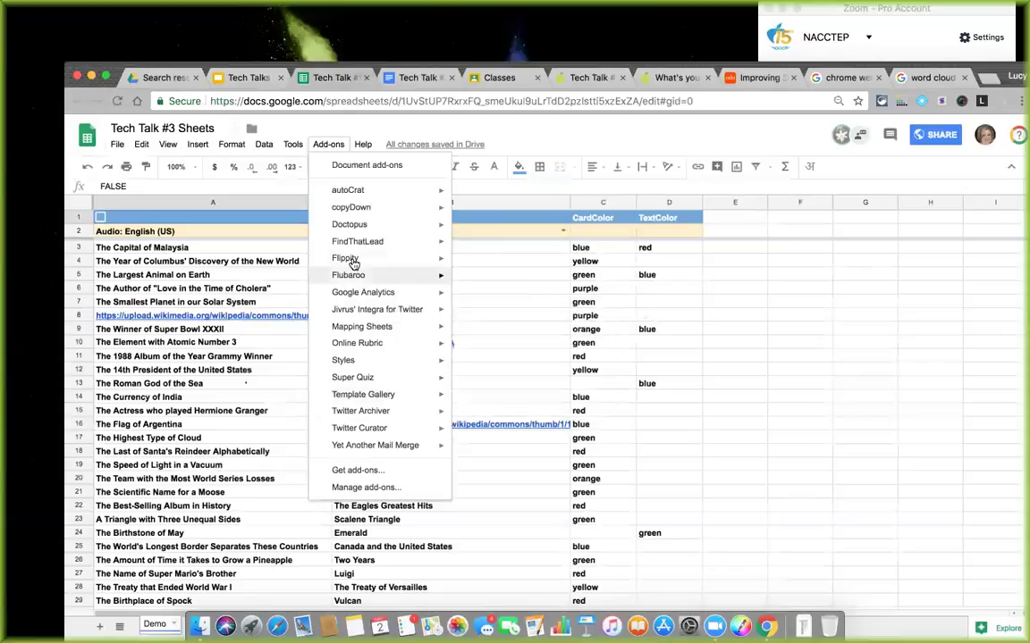
pyautogui.moveTo(354, 261)
pyautogui.click(487, 261)
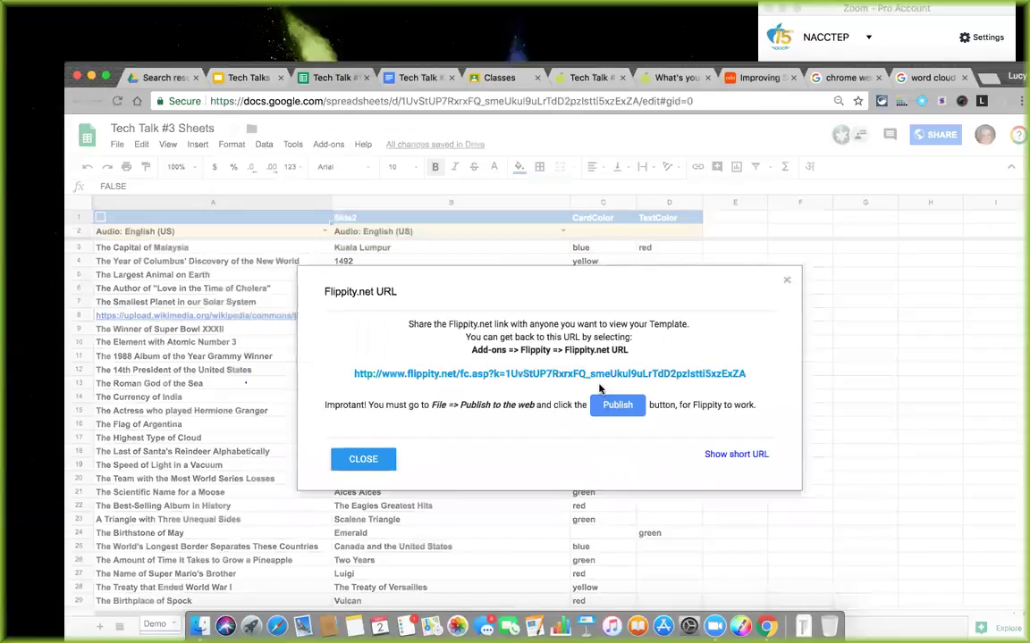
pyautogui.click(579, 373)
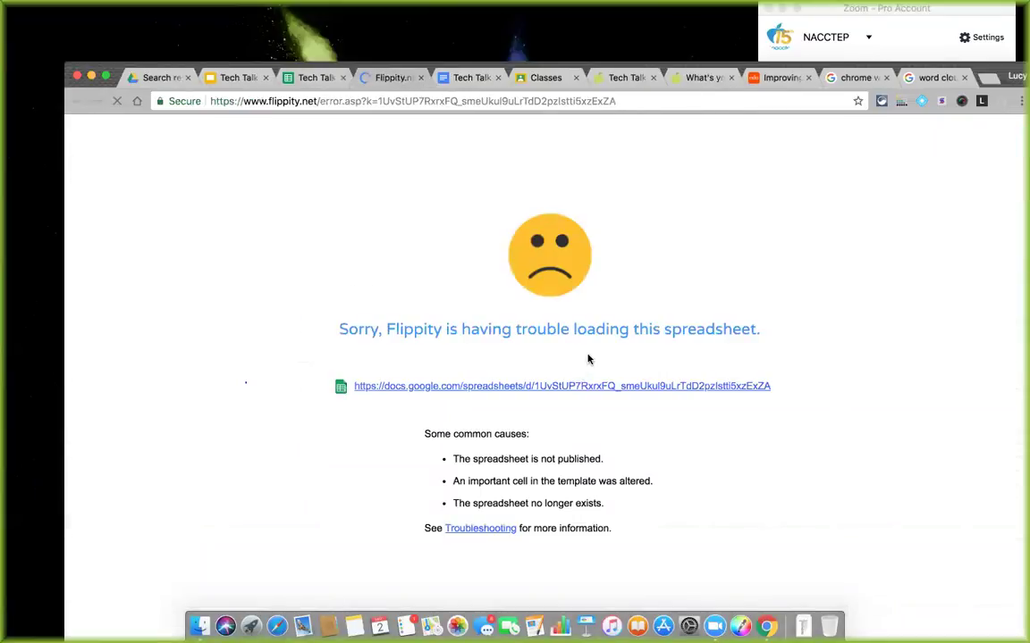
pyautogui.press('super+w')
pyautogui.click(785, 283)
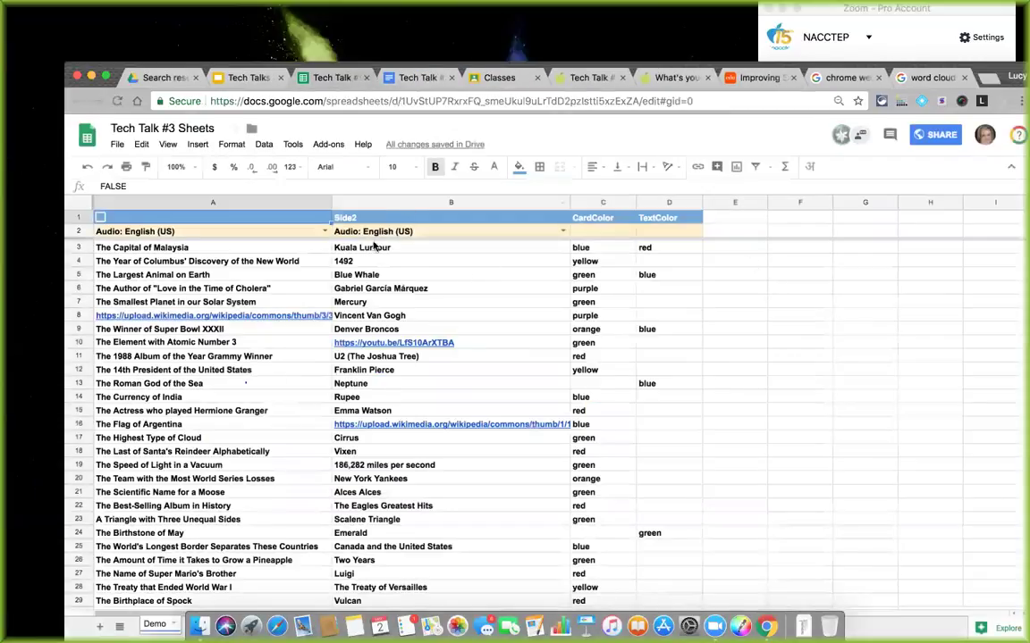
# Look over the installed Sheets add-ons and browse the catalogue of available add-ons, including the Flubaroo description
pyautogui.click(326, 143)
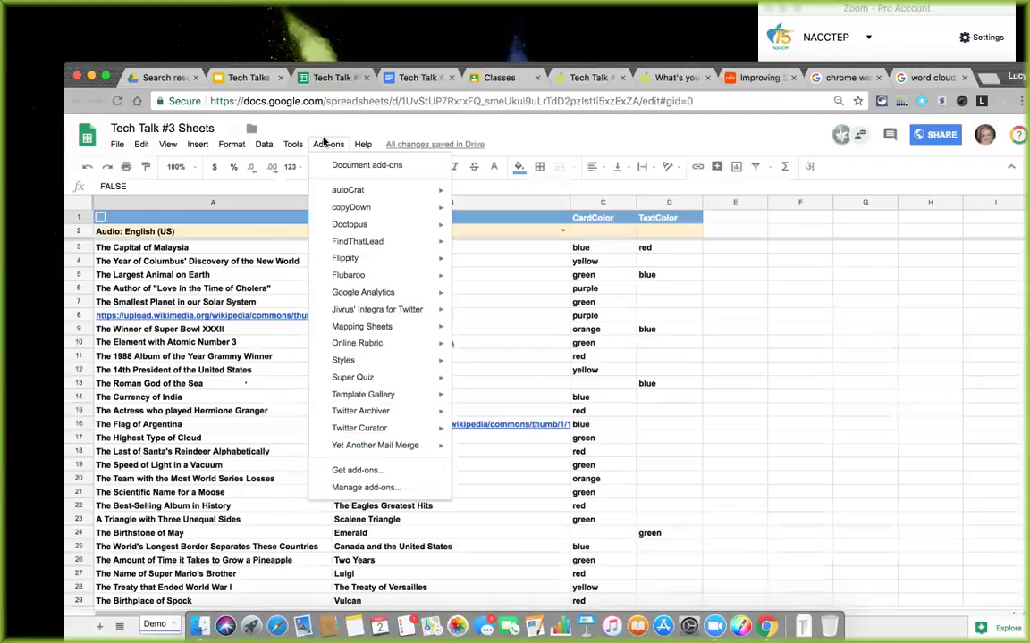
pyautogui.moveTo(345, 215)
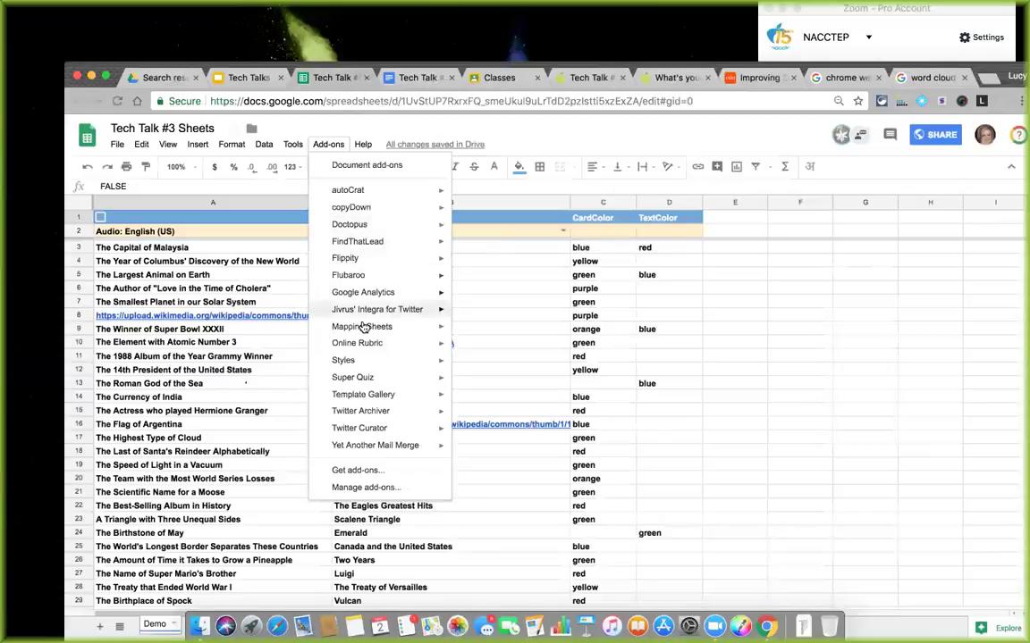
pyautogui.moveTo(361, 331)
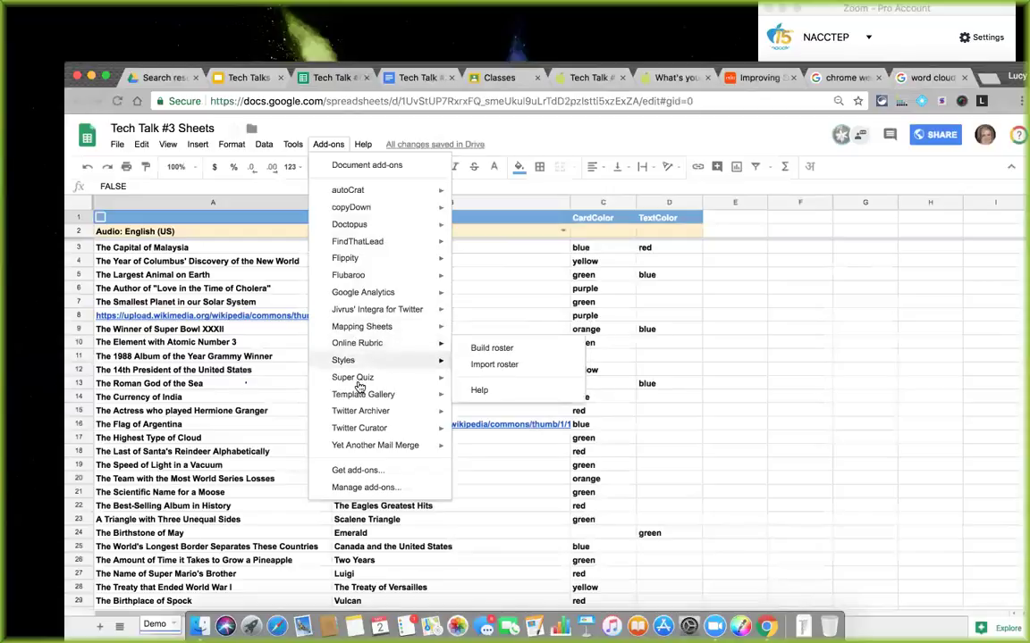
pyautogui.click(353, 470)
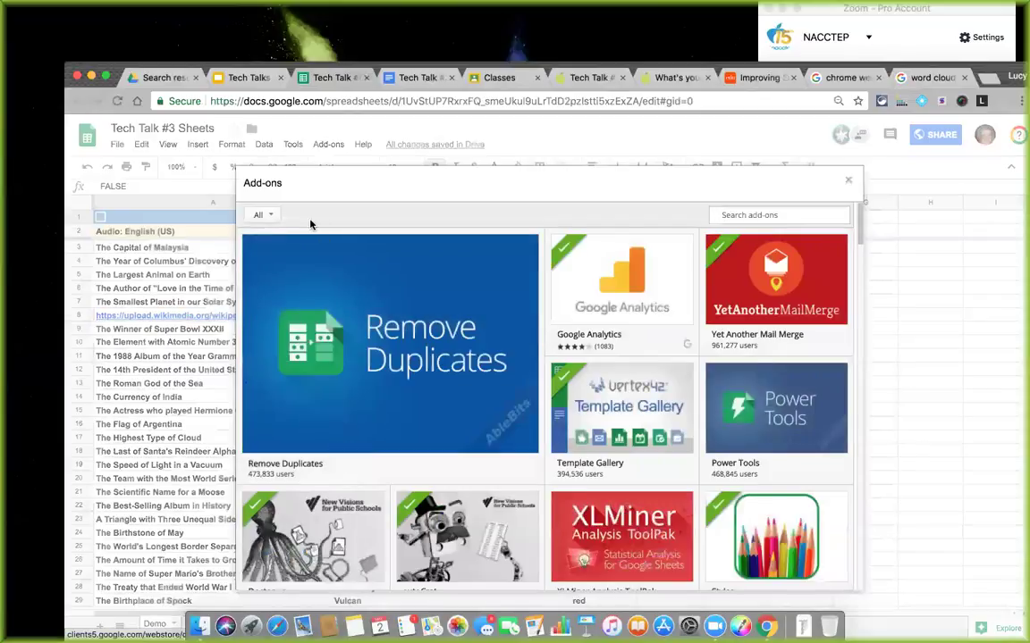
pyautogui.moveTo(433, 311)
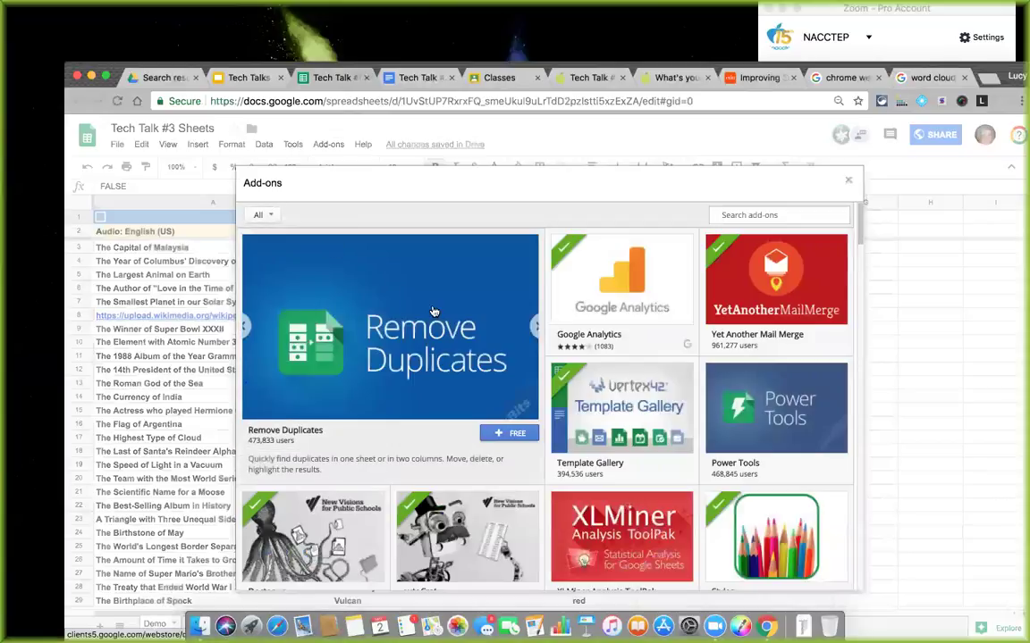
pyautogui.scroll(-5, 517, 389)
pyautogui.scroll(-3, 516, 389)
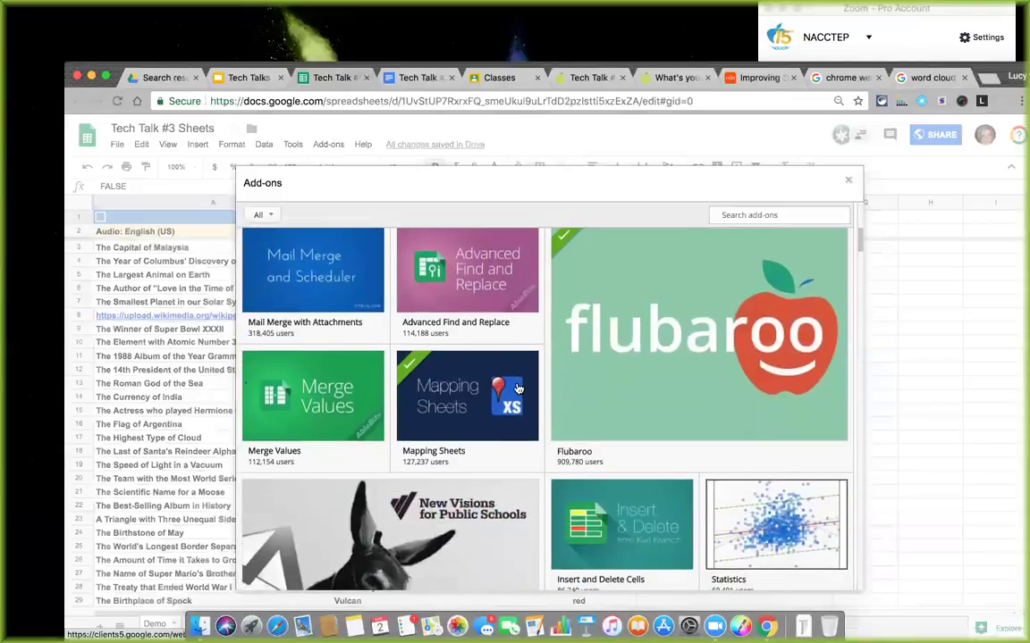
pyautogui.moveTo(659, 352)
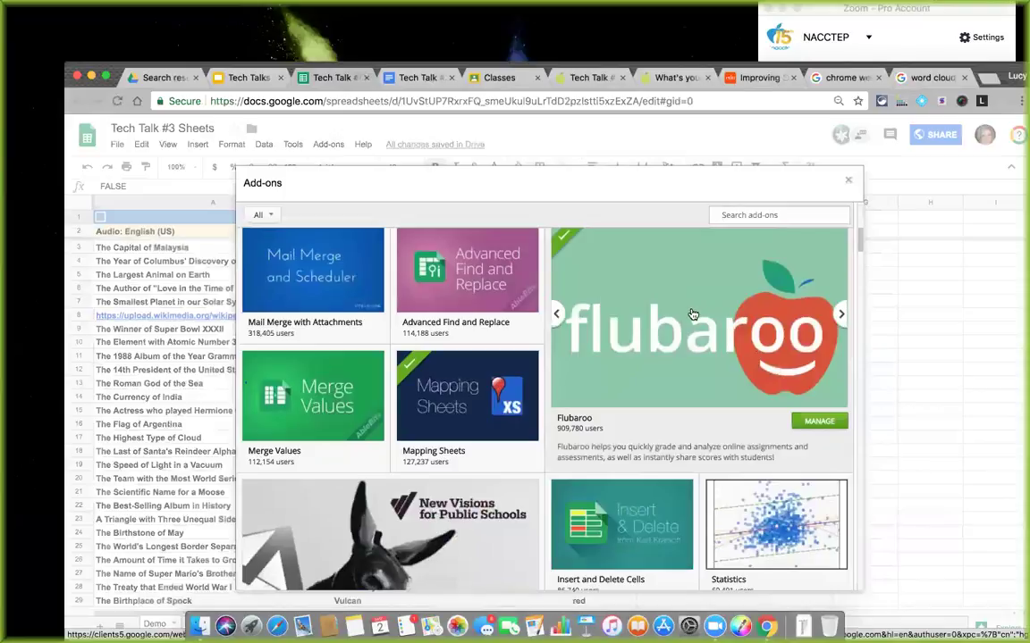
pyautogui.scroll(-2, 692, 313)
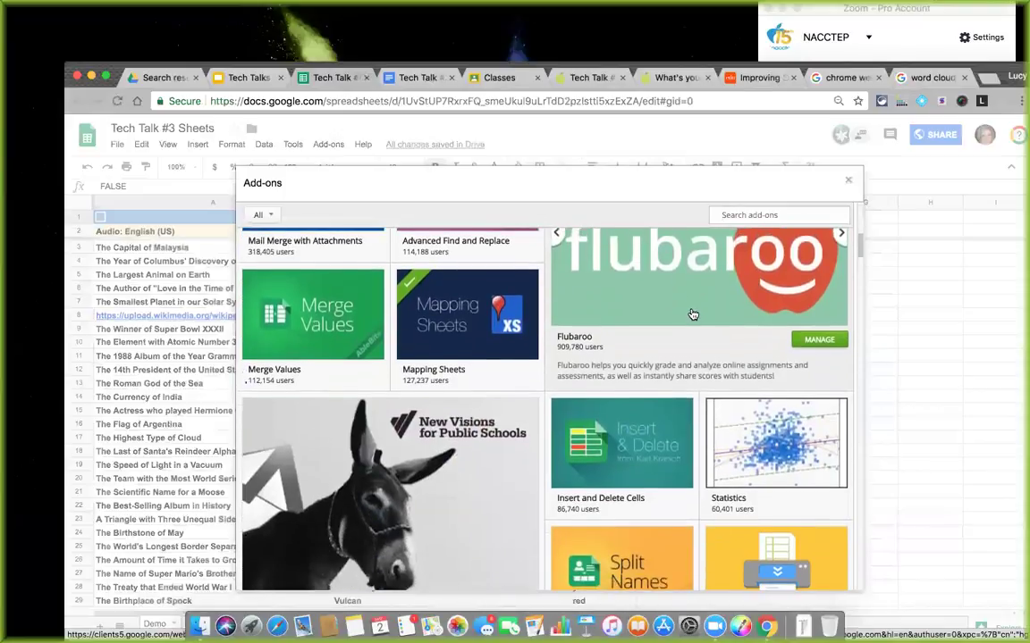
pyautogui.scroll(-1, 692, 314)
pyautogui.scroll(3, 679, 309)
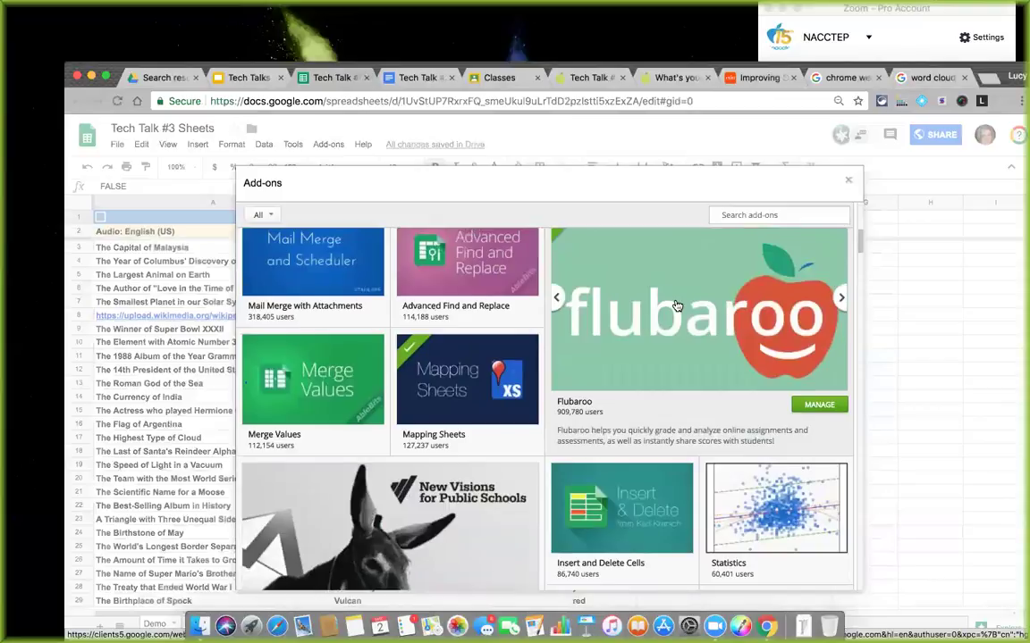
pyautogui.scroll(-1, 677, 307)
pyautogui.scroll(-3, 640, 347)
pyautogui.scroll(-4, 663, 399)
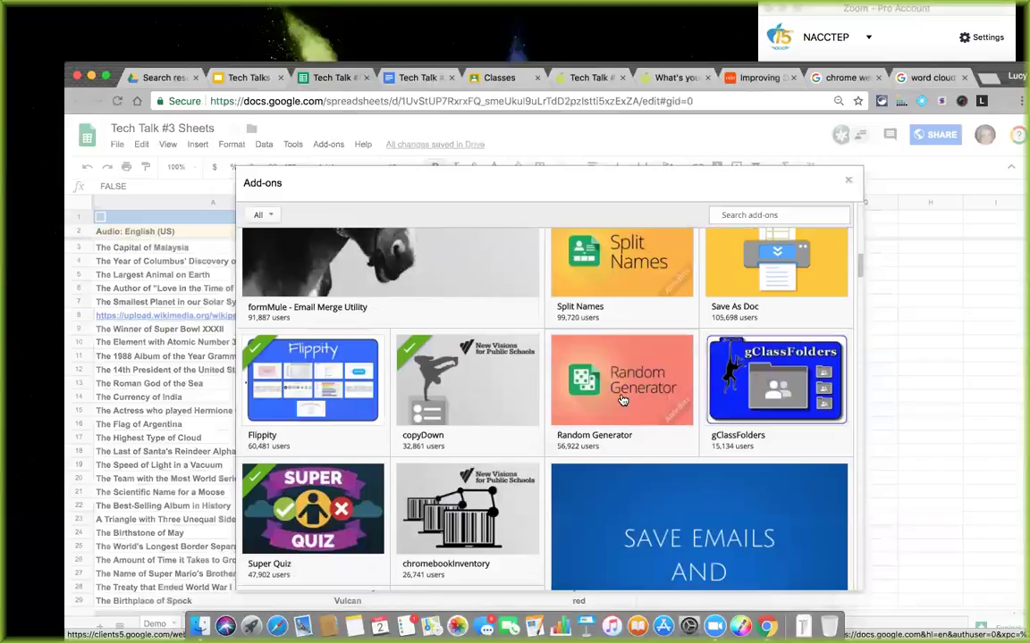
# Try to install the free Random Generator add-on, and close the account selection window
pyautogui.moveTo(621, 398)
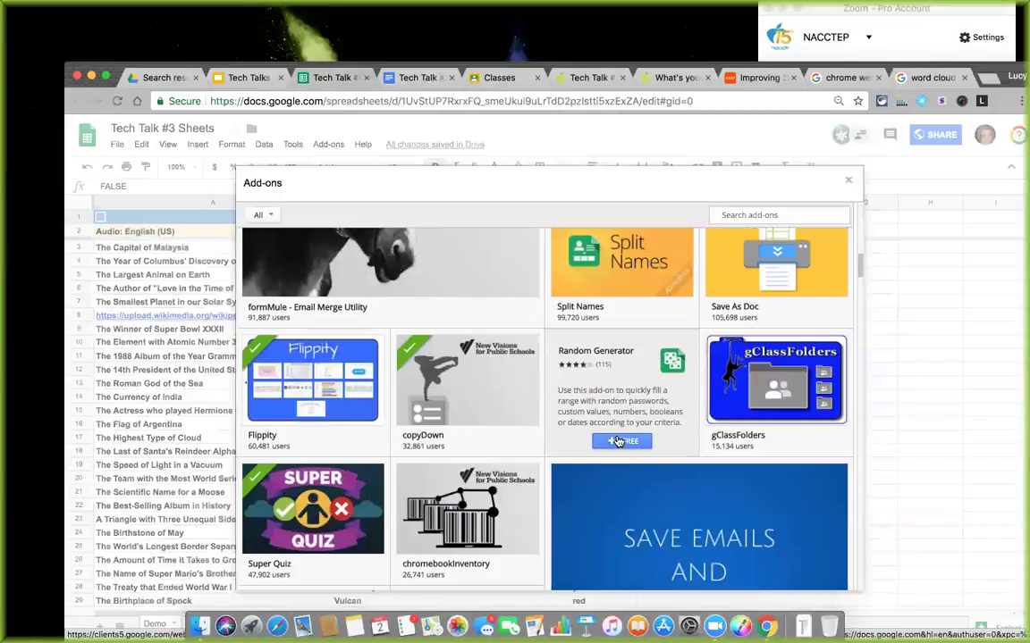
pyautogui.click(624, 442)
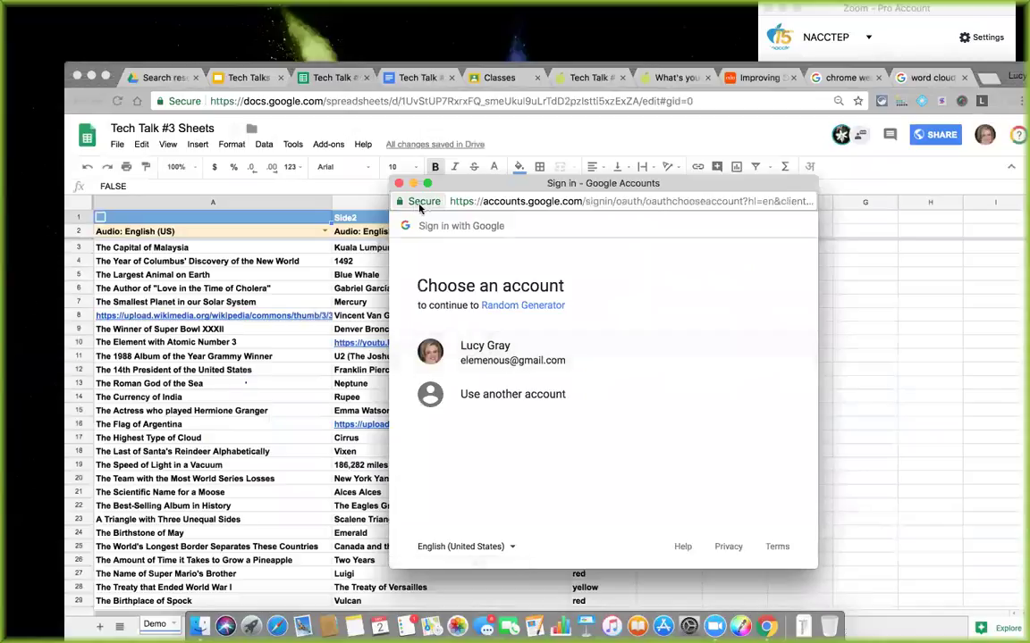
pyautogui.click(399, 184)
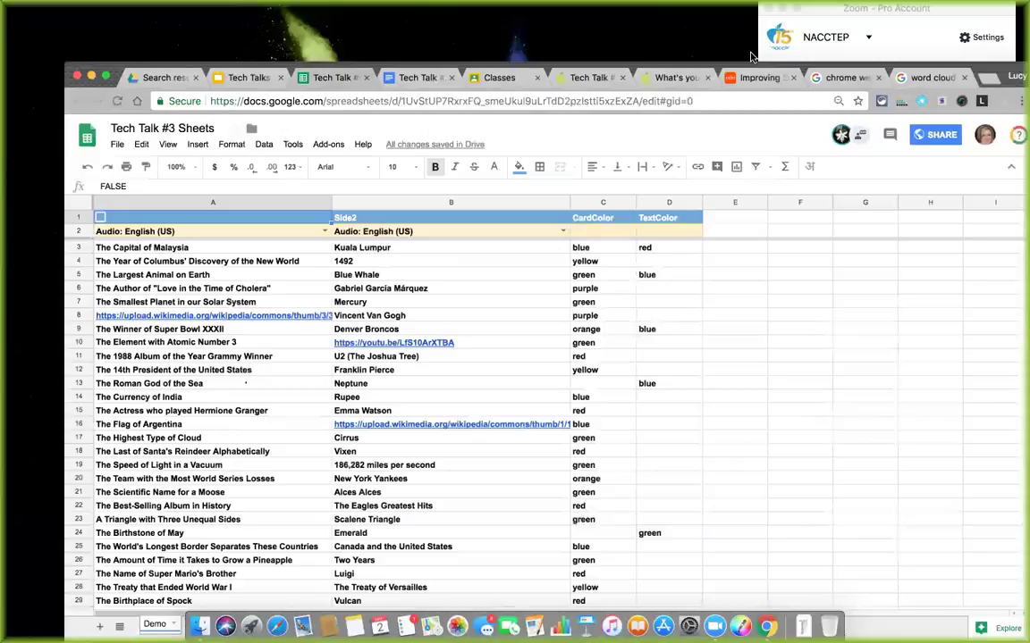
pyautogui.click(292, 144)
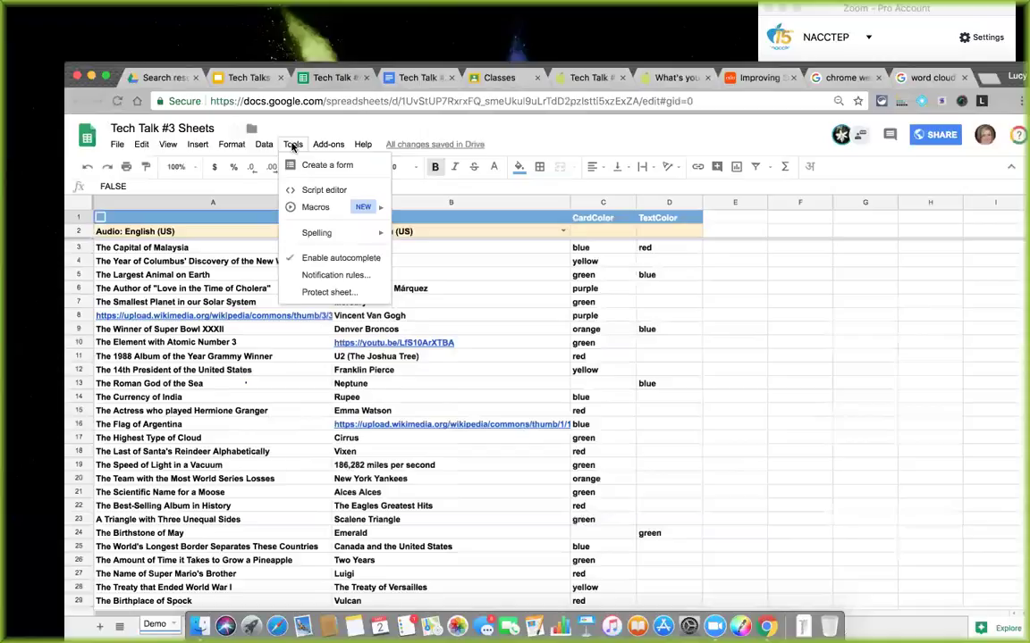
pyautogui.moveTo(273, 148)
pyautogui.moveTo(327, 144)
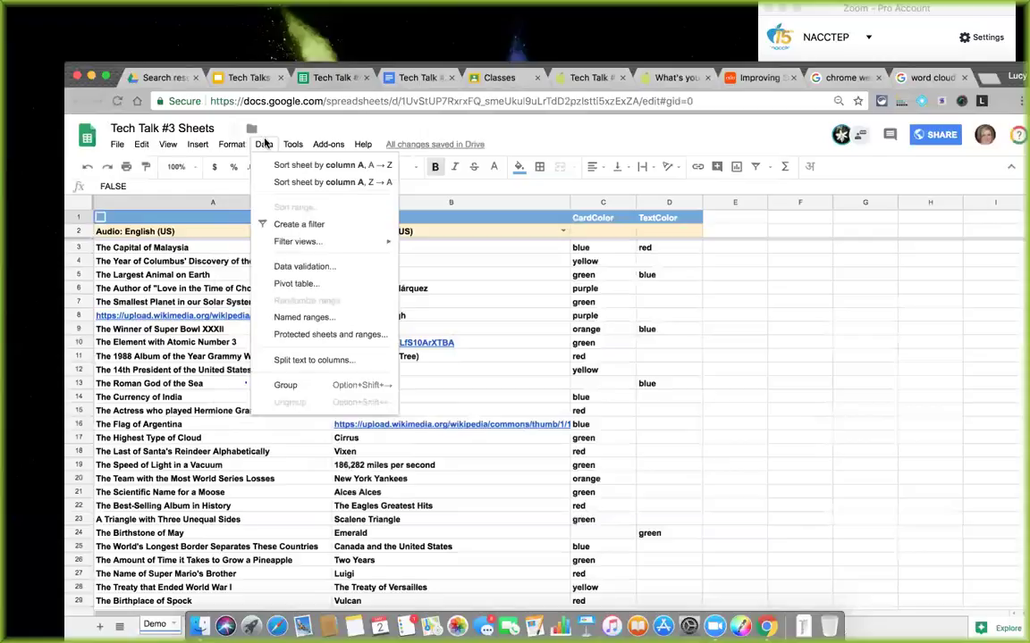
# Switch to Google Drive and create a new blank Google Form
pyautogui.click(157, 85)
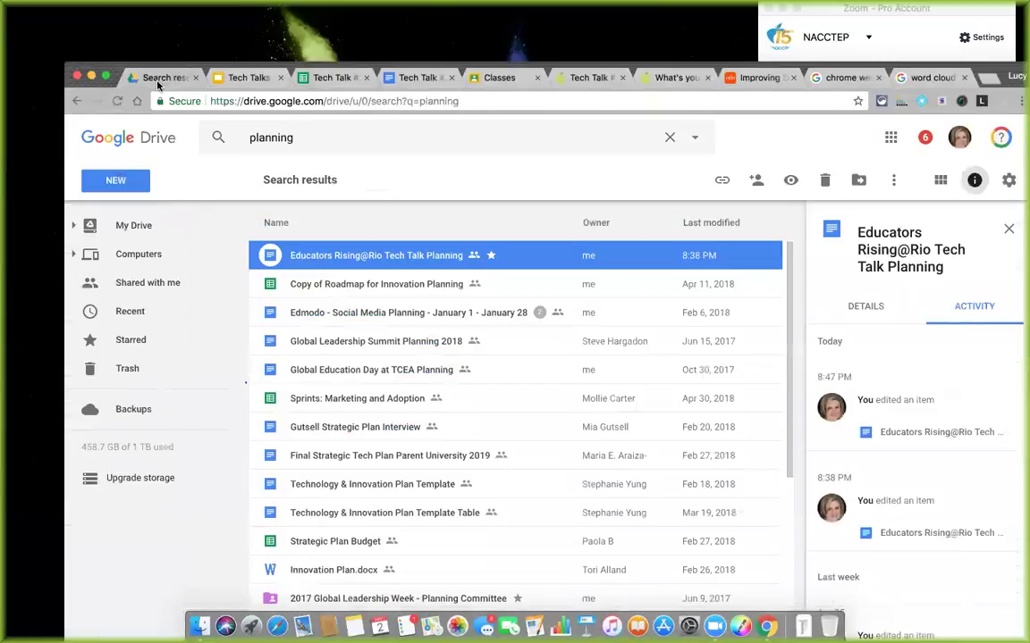
pyautogui.click(119, 189)
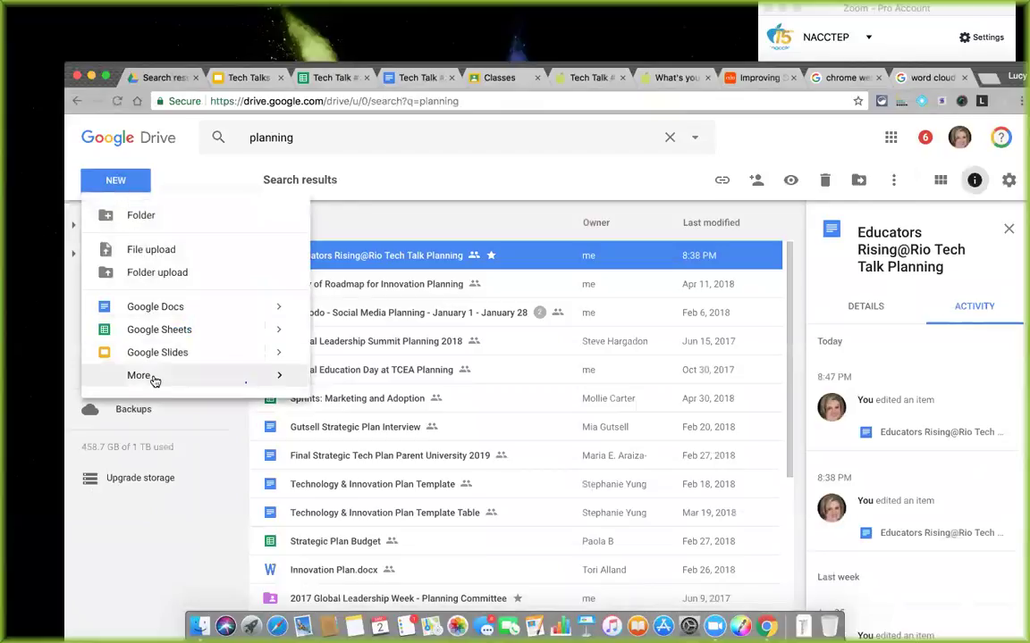
pyautogui.moveTo(259, 375)
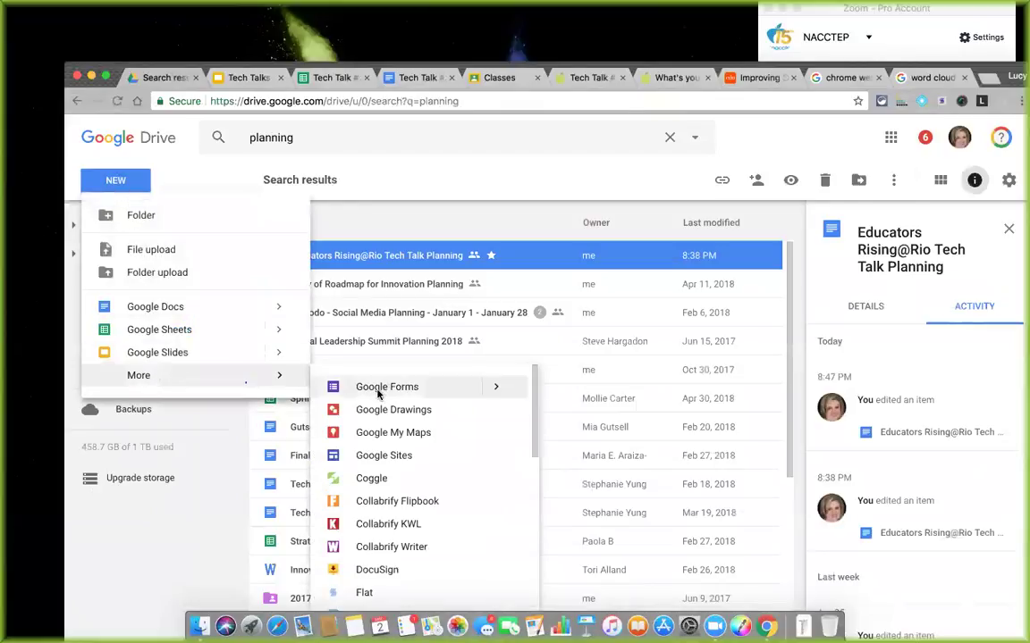
pyautogui.click(379, 395)
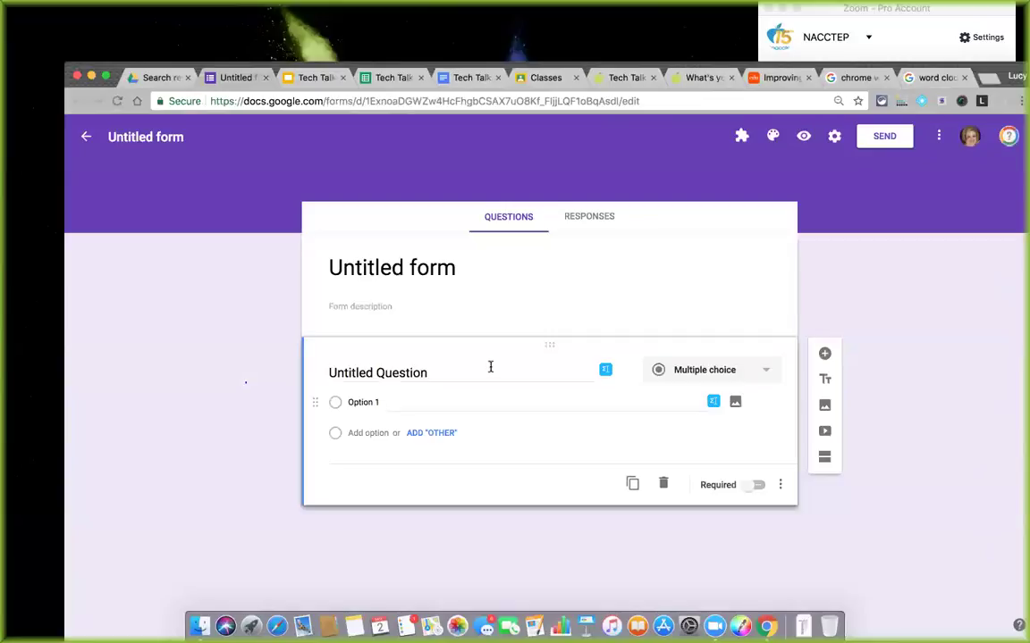
# Show the form's add-ons and its theme colour palette, and close the palette without choosing a colour
pyautogui.click(741, 135)
pyautogui.click(774, 137)
pyautogui.click(774, 137)
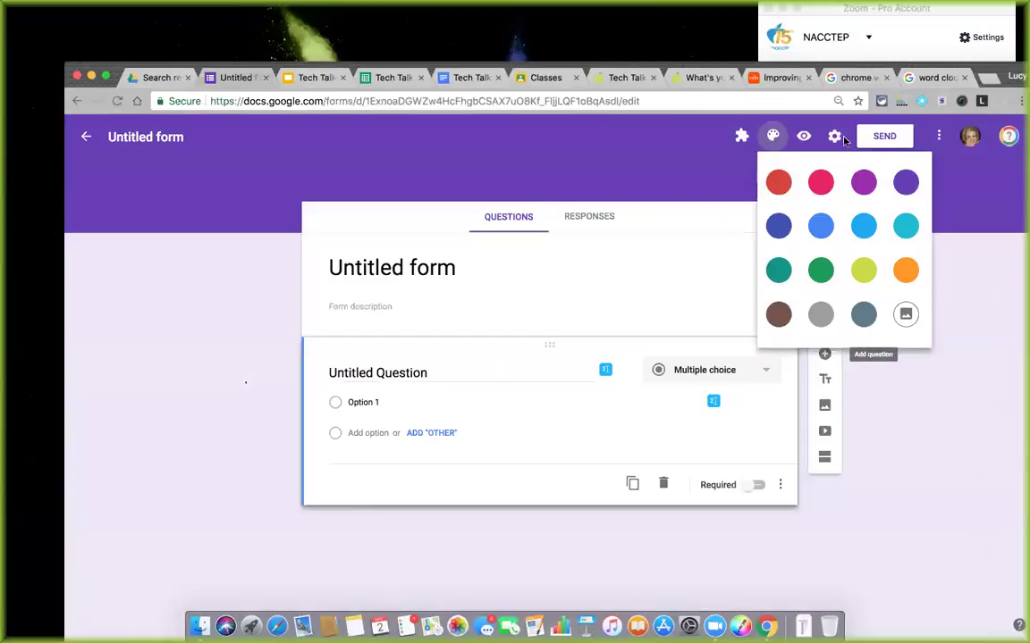
pyautogui.click(867, 154)
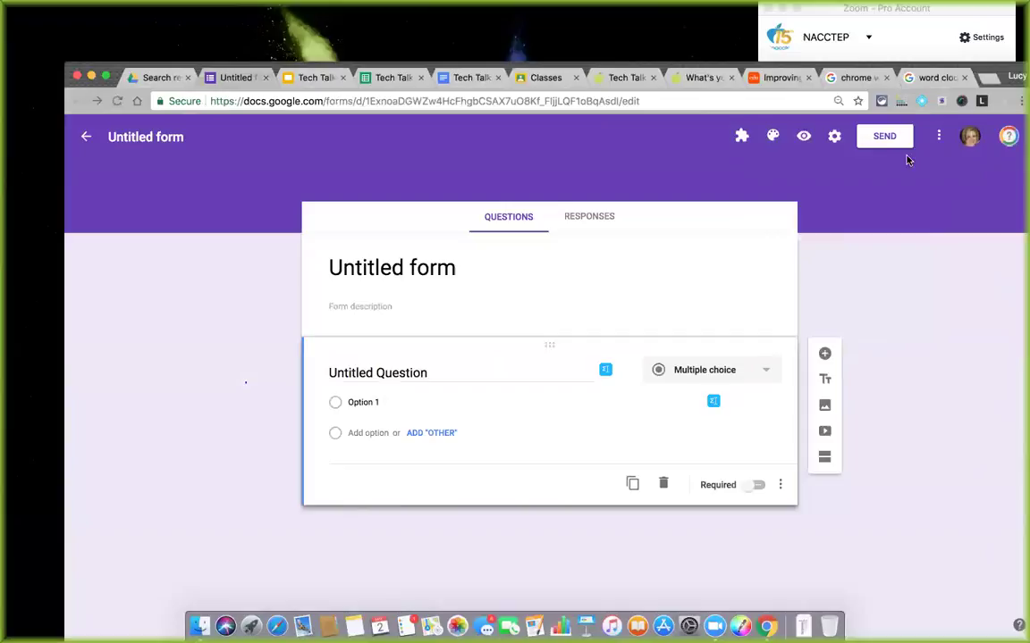
# Turn on Make this a quiz in the form settings to show the quiz options, and cancel the settings
pyautogui.click(835, 141)
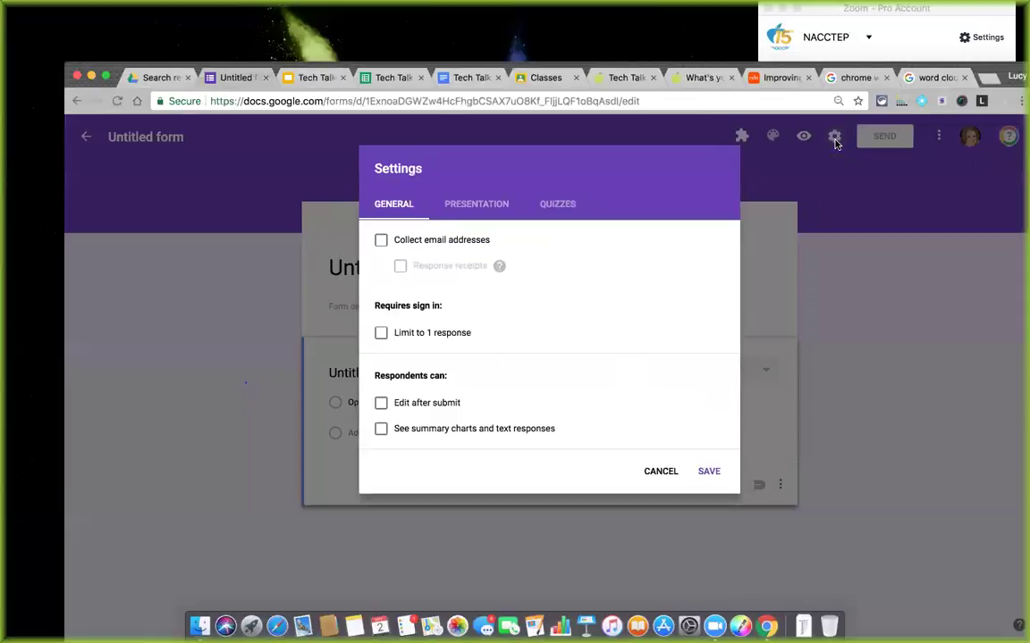
pyautogui.click(835, 143)
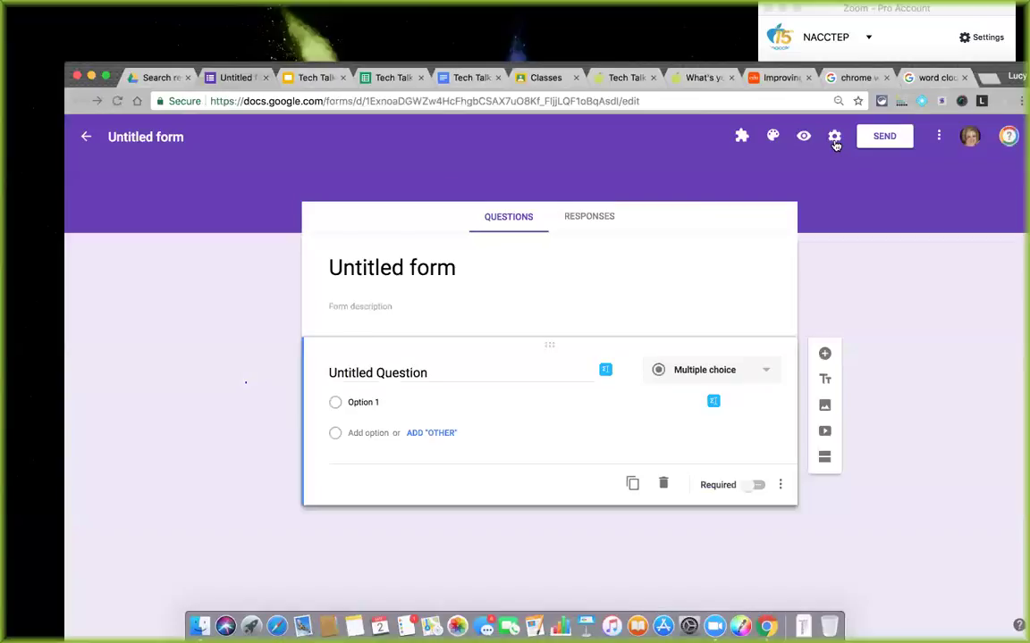
pyautogui.click(835, 143)
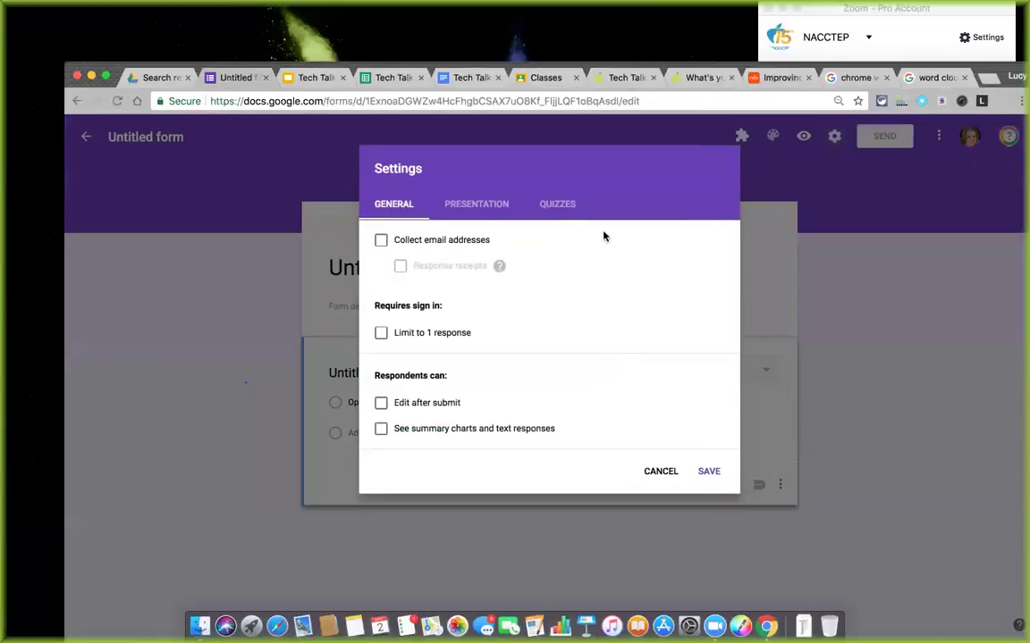
pyautogui.click(556, 204)
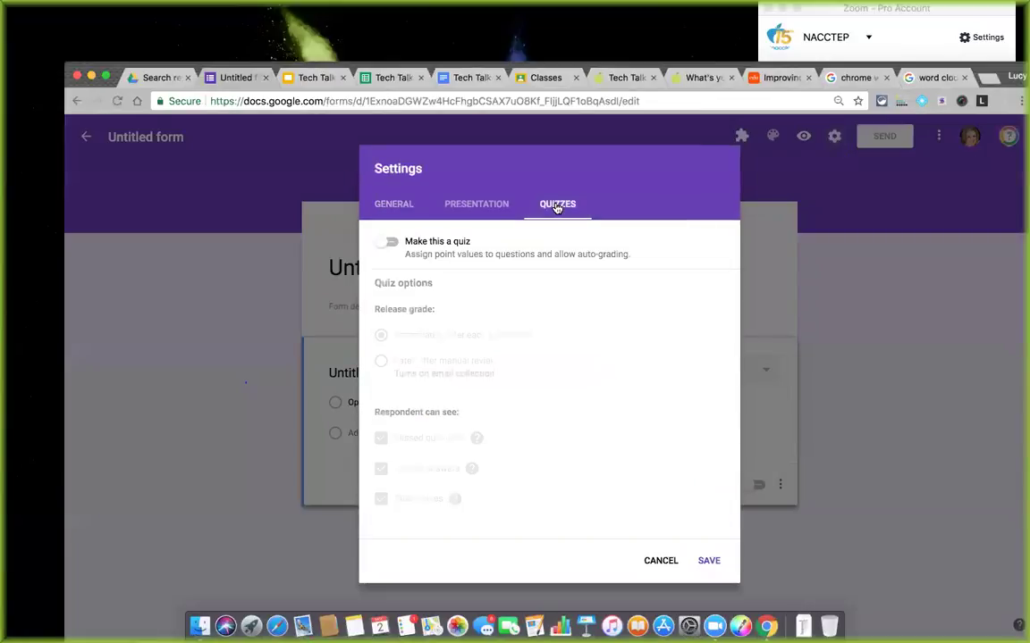
pyautogui.click(384, 243)
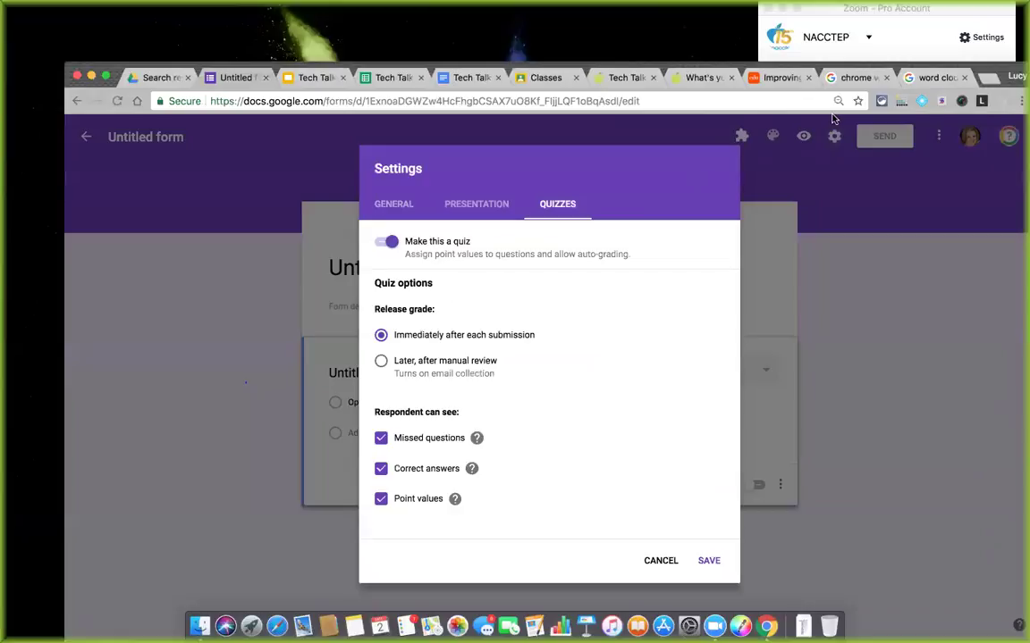
pyautogui.click(663, 561)
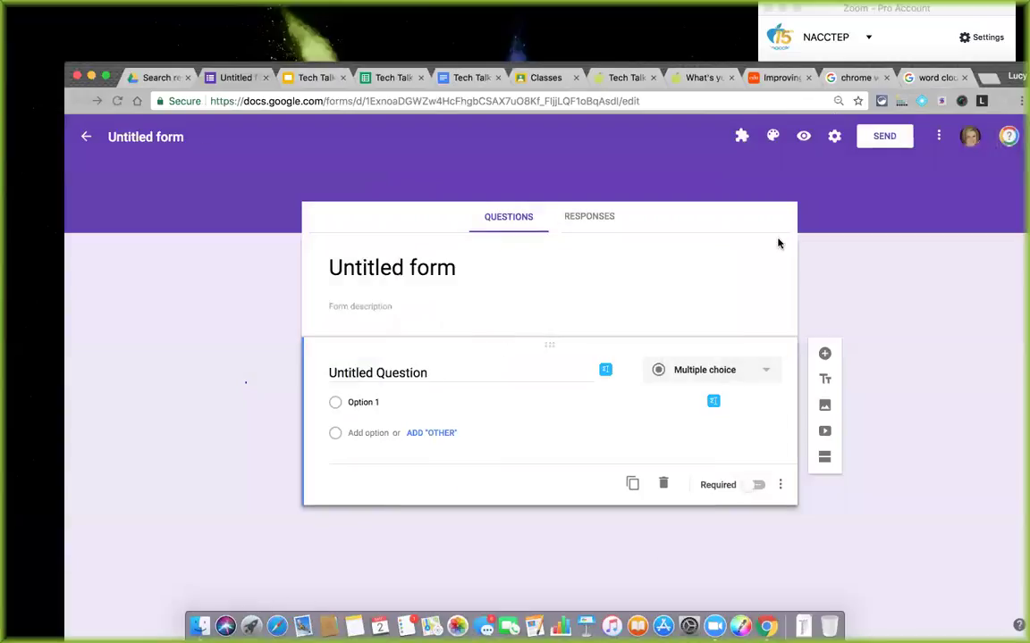
# Show the form's installed add-ons and review its General, Presentation and Quizzes settings, leaving them unchanged
pyautogui.click(741, 137)
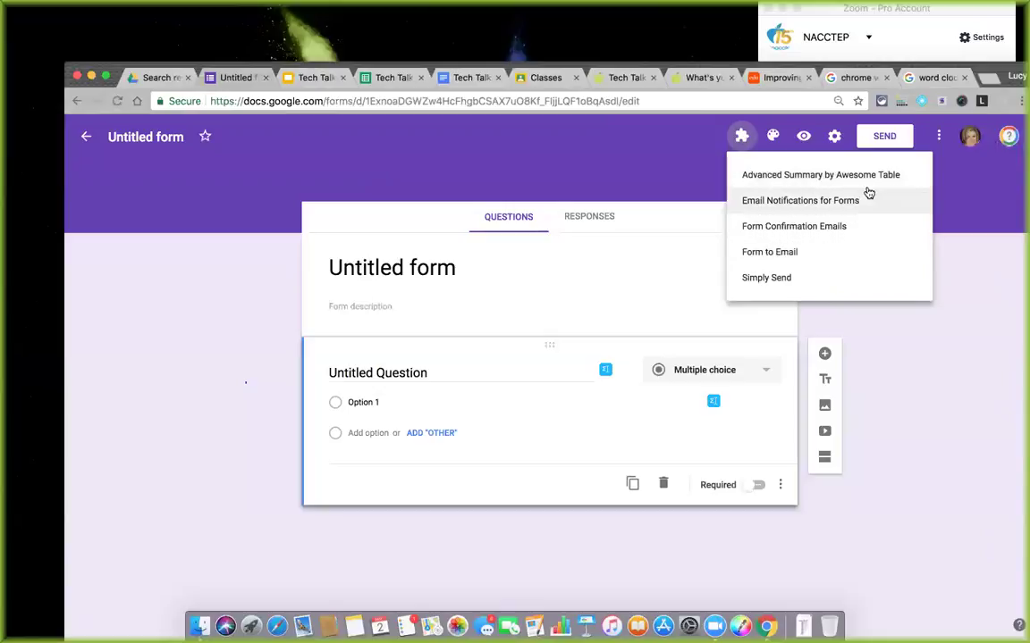
pyautogui.click(834, 137)
pyautogui.click(834, 137)
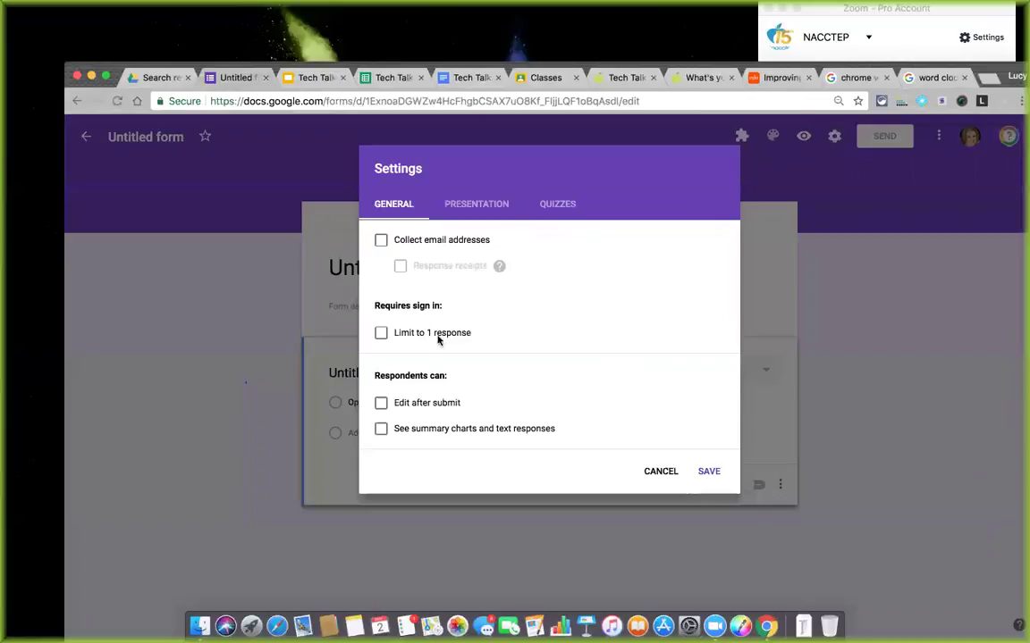
pyautogui.click(486, 208)
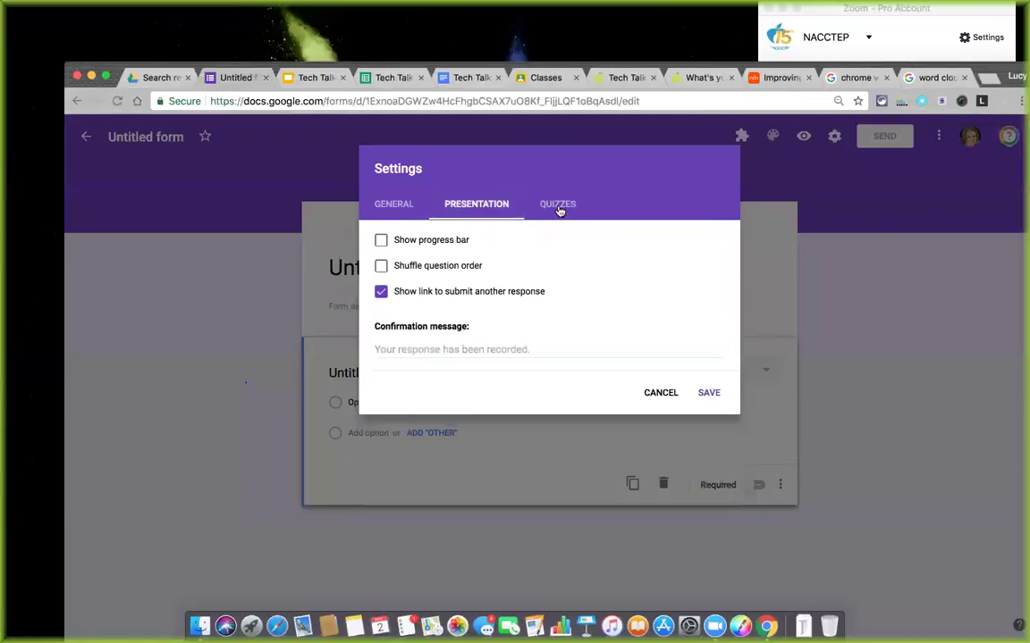
pyautogui.click(558, 207)
pyautogui.click(838, 137)
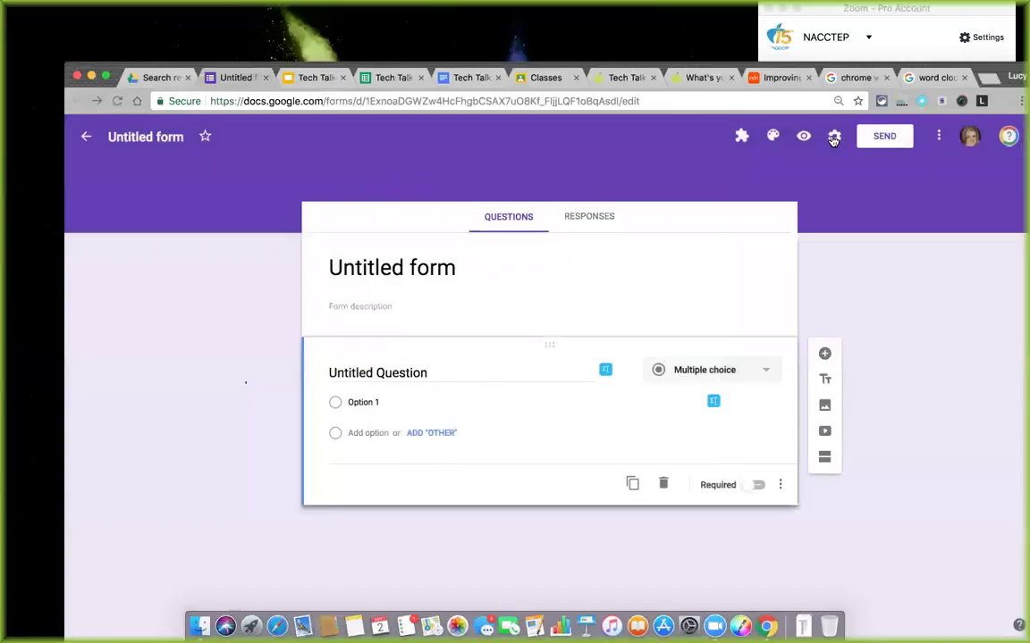
pyautogui.click(834, 136)
pyautogui.click(833, 139)
# Open the Google Forms add-on catalogue and browse through the available add-ons
pyautogui.click(938, 136)
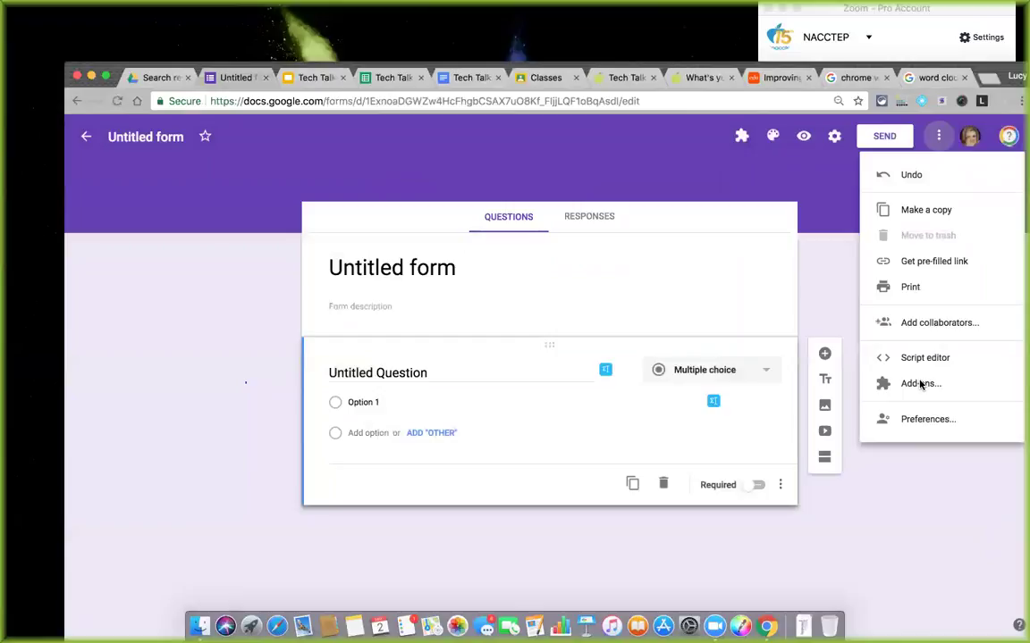
pyautogui.click(934, 132)
pyautogui.click(935, 134)
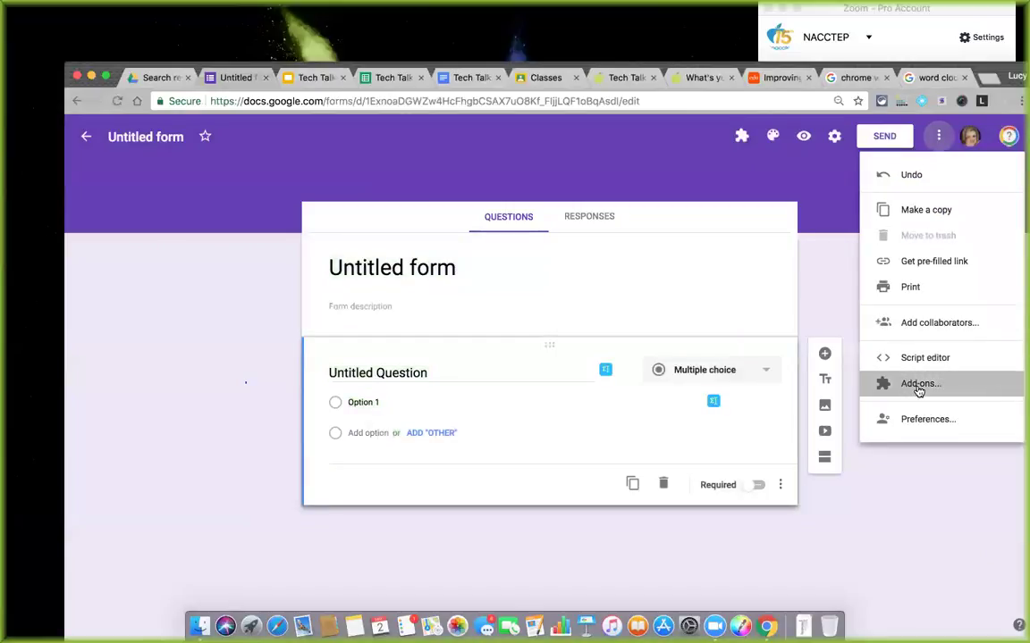
pyautogui.click(918, 386)
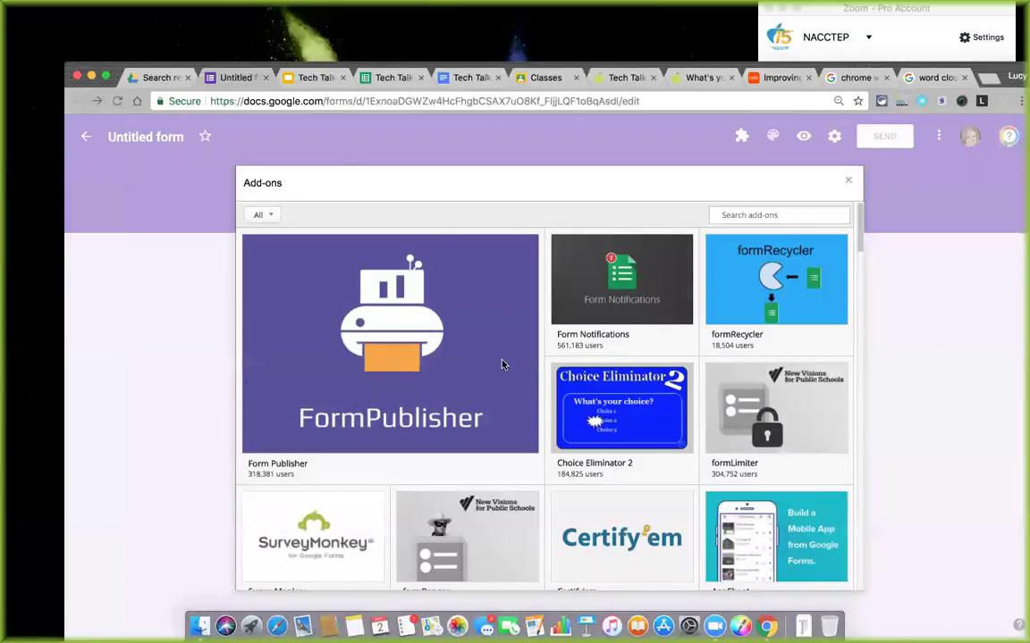
pyautogui.scroll(-3, 502, 364)
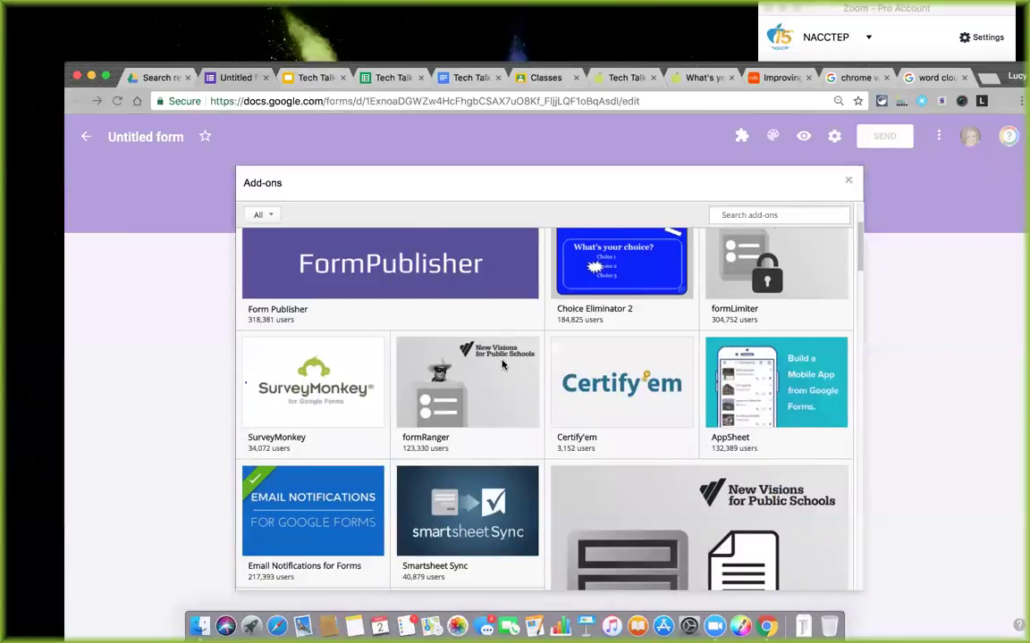
pyautogui.scroll(-5, 502, 363)
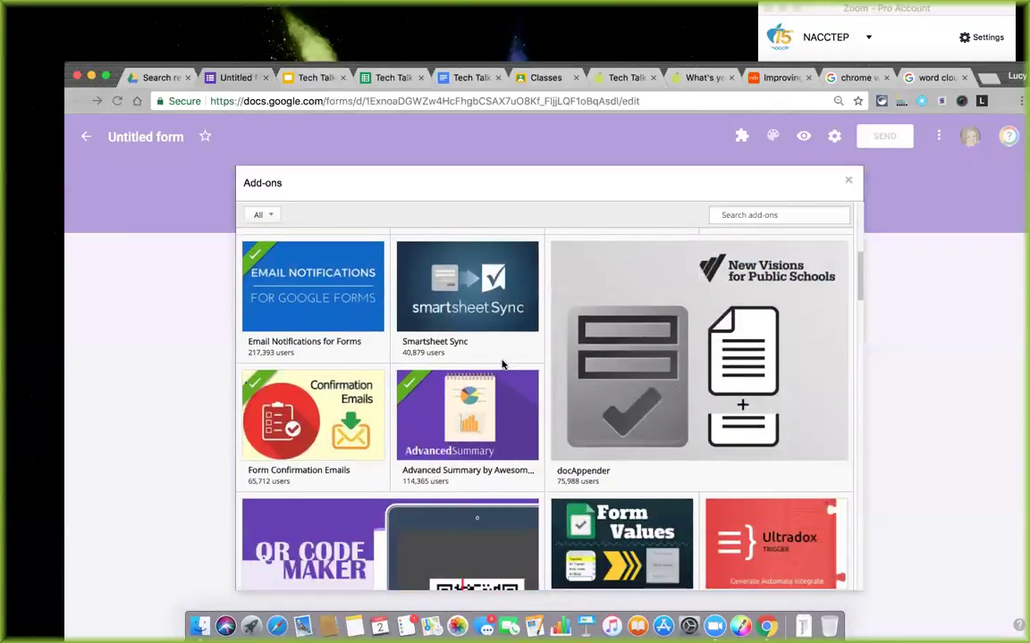
pyautogui.scroll(-1, 402, 393)
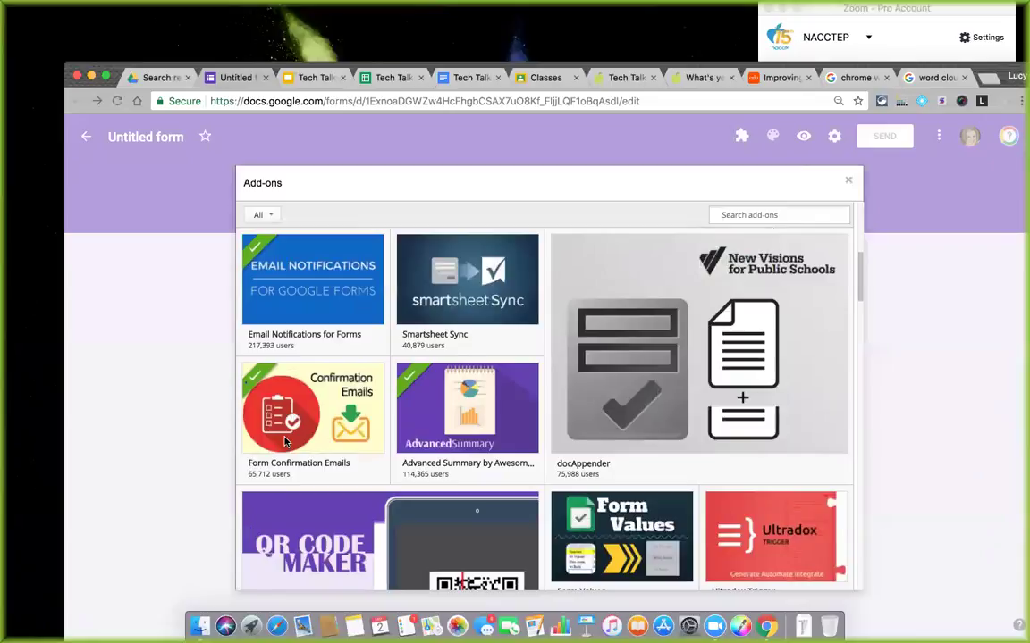
pyautogui.scroll(-4, 284, 441)
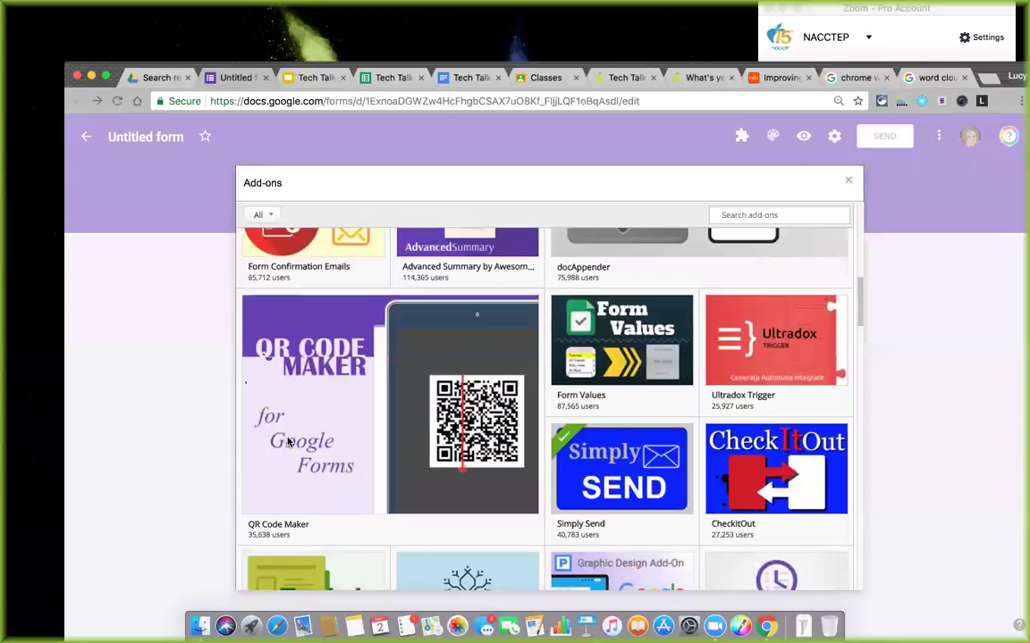
pyautogui.scroll(-5, 287, 441)
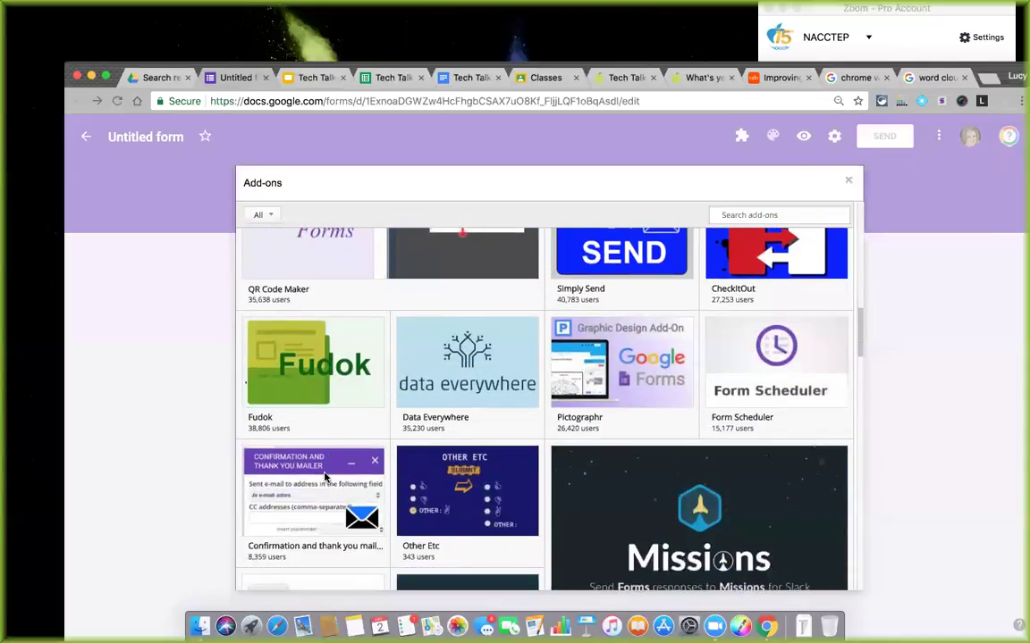
pyautogui.scroll(-6, 324, 477)
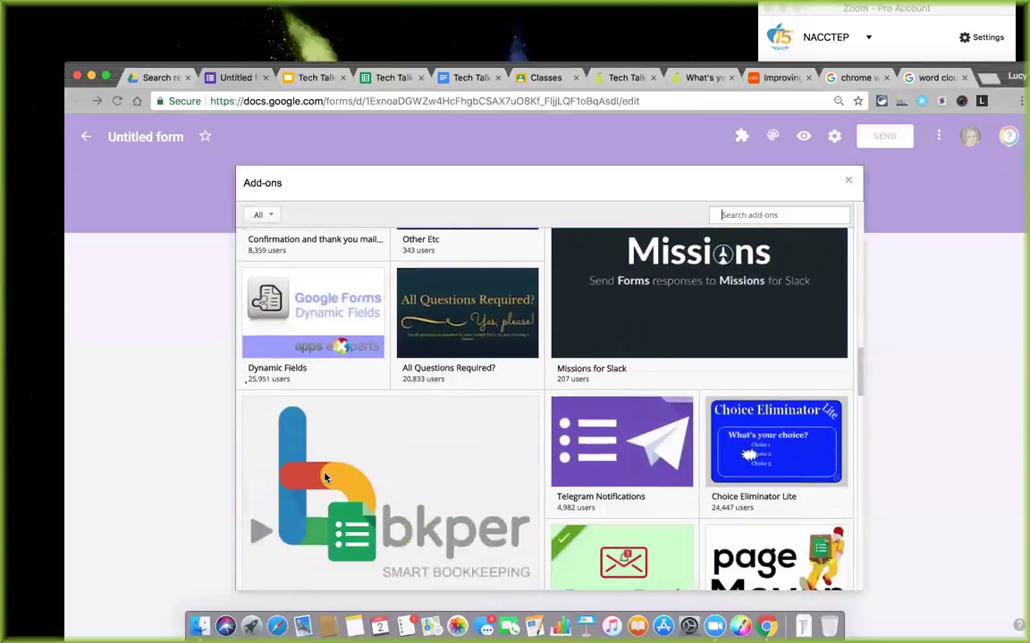
pyautogui.scroll(-3, 325, 477)
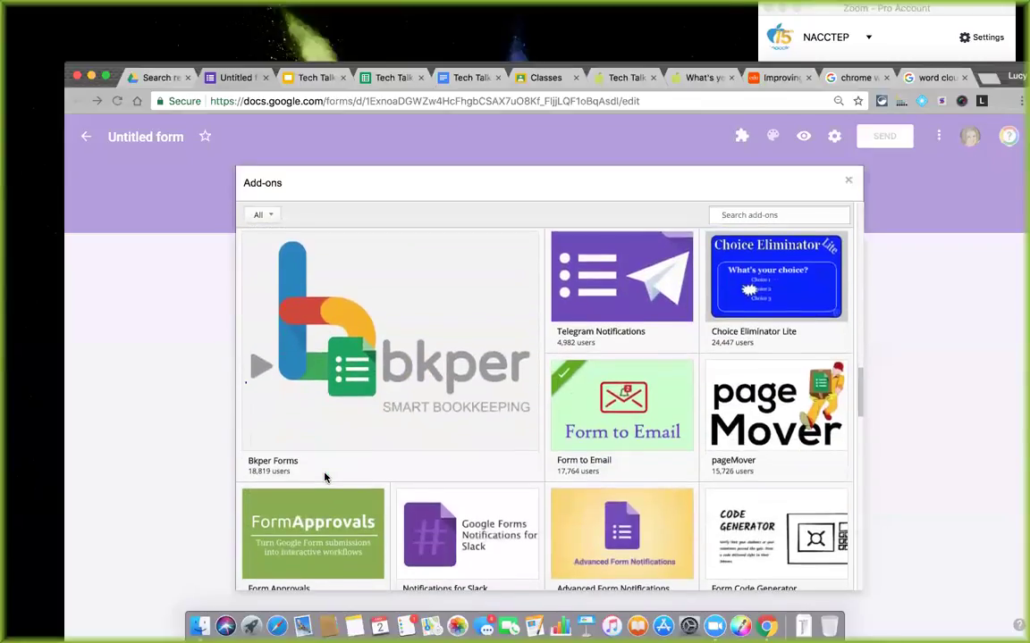
pyautogui.scroll(-3, 324, 477)
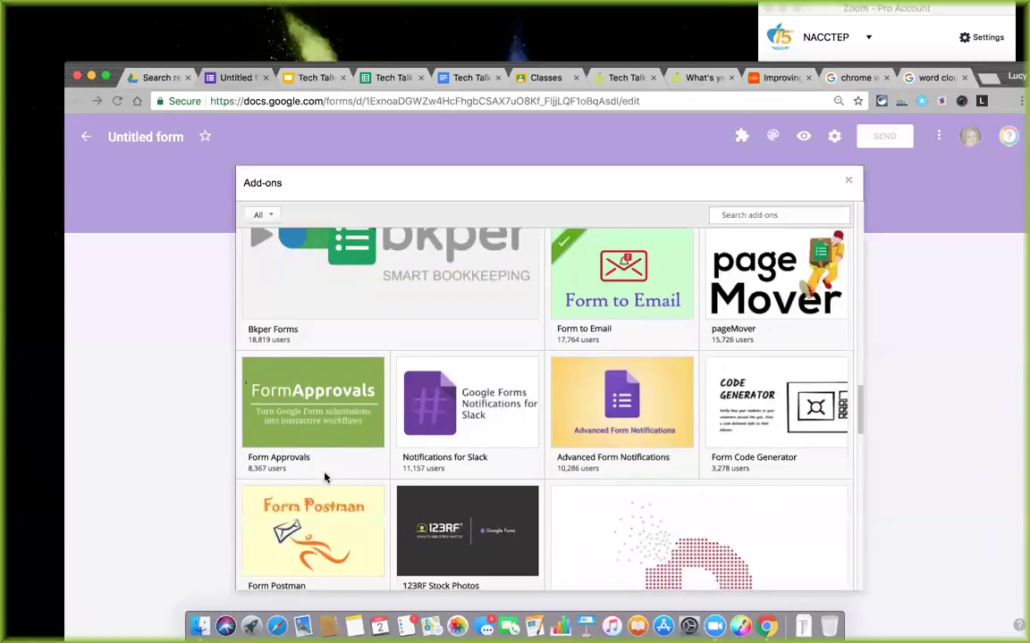
pyautogui.scroll(-6, 325, 477)
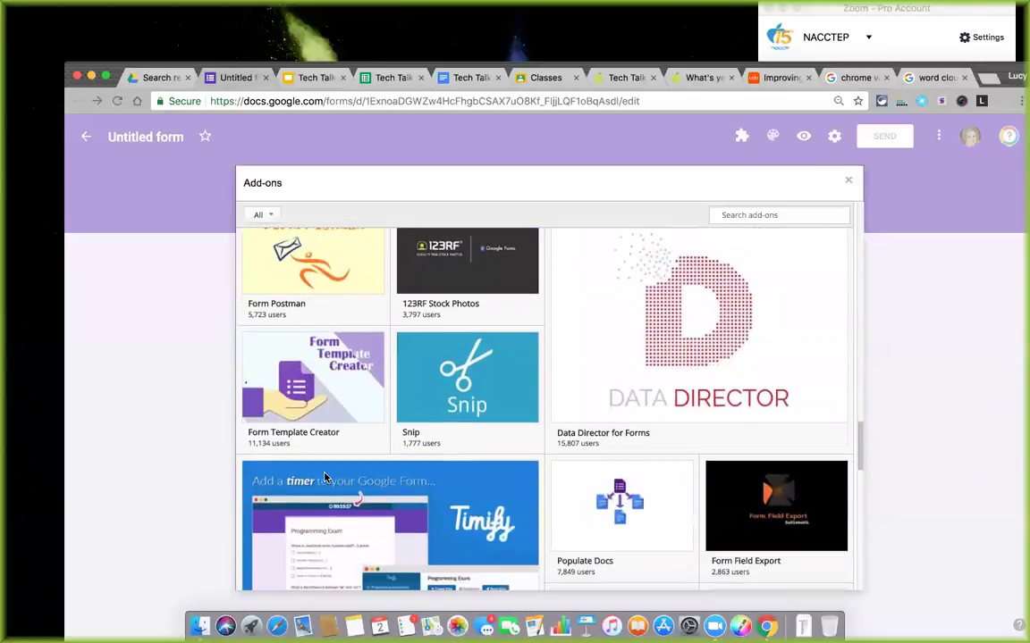
pyautogui.scroll(-2, 325, 478)
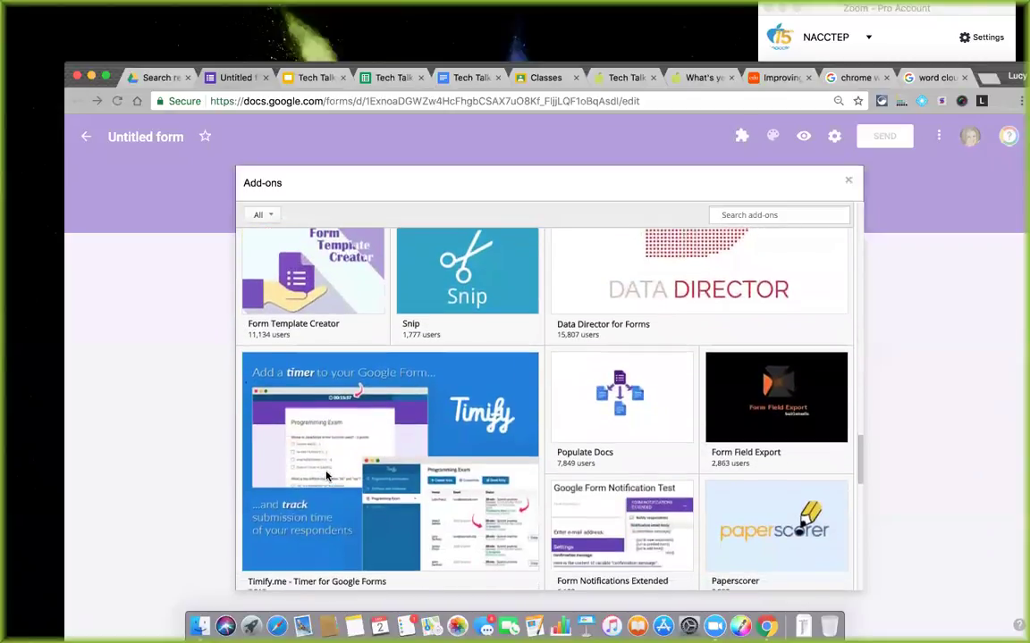
pyautogui.scroll(-5, 327, 477)
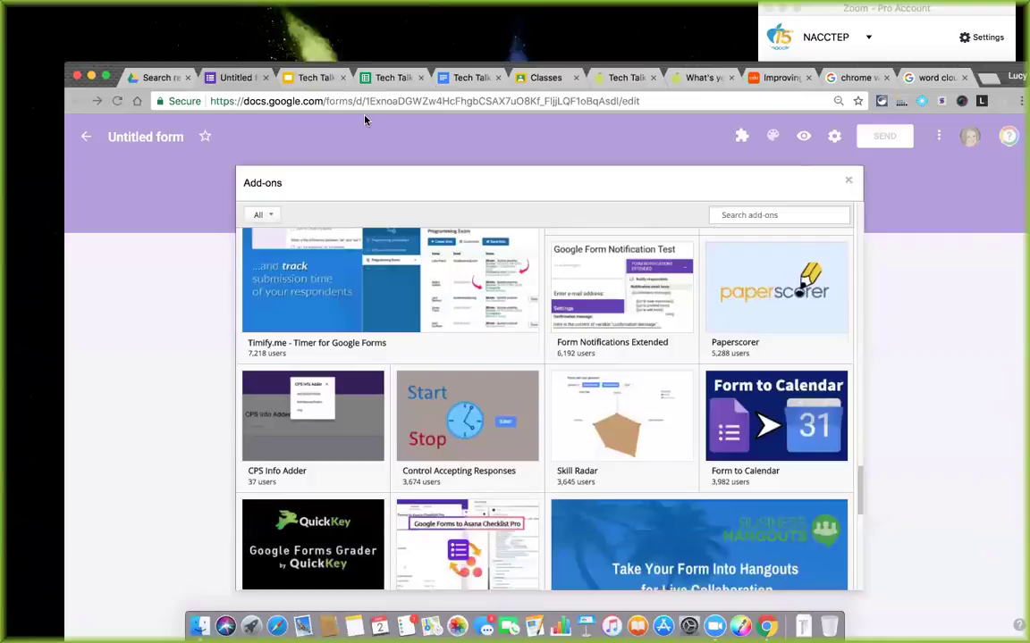
# Switch to Google Drive and browse the additional connected apps offered for creating a new file
pyautogui.click(167, 80)
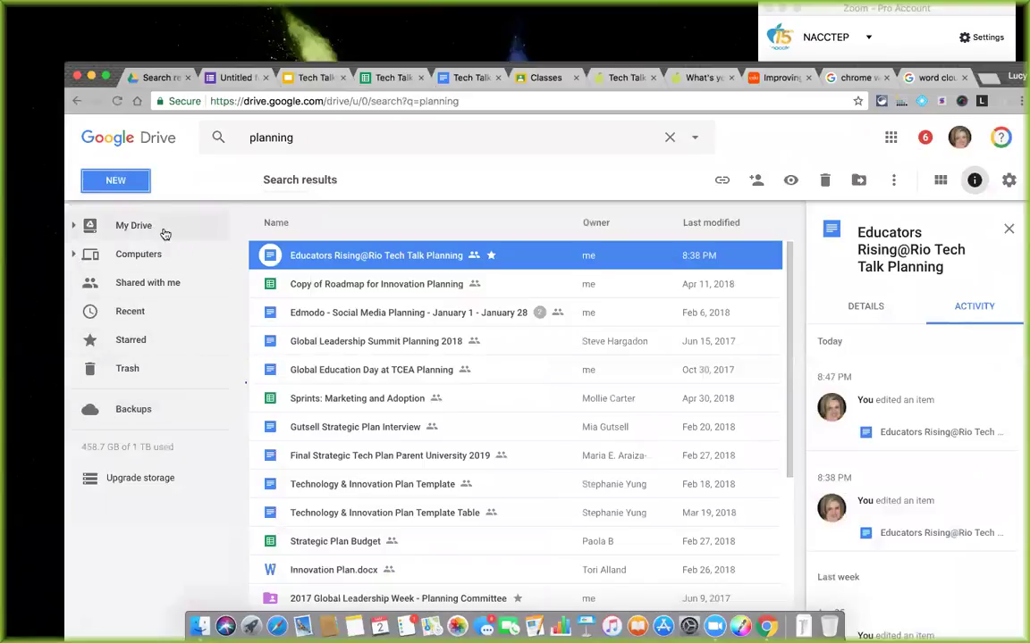
pyautogui.click(113, 183)
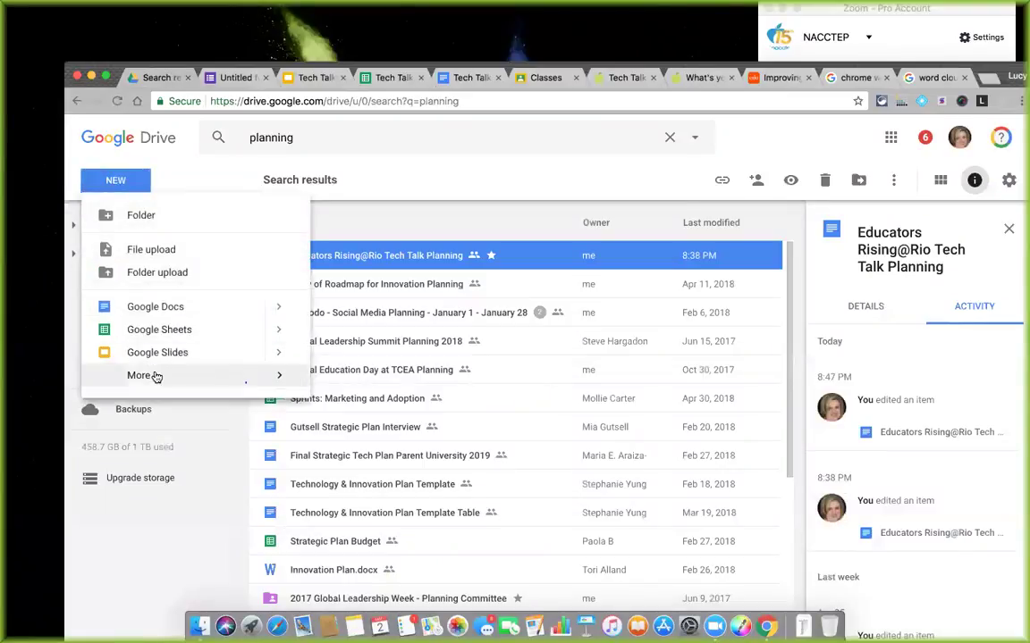
pyautogui.moveTo(155, 378)
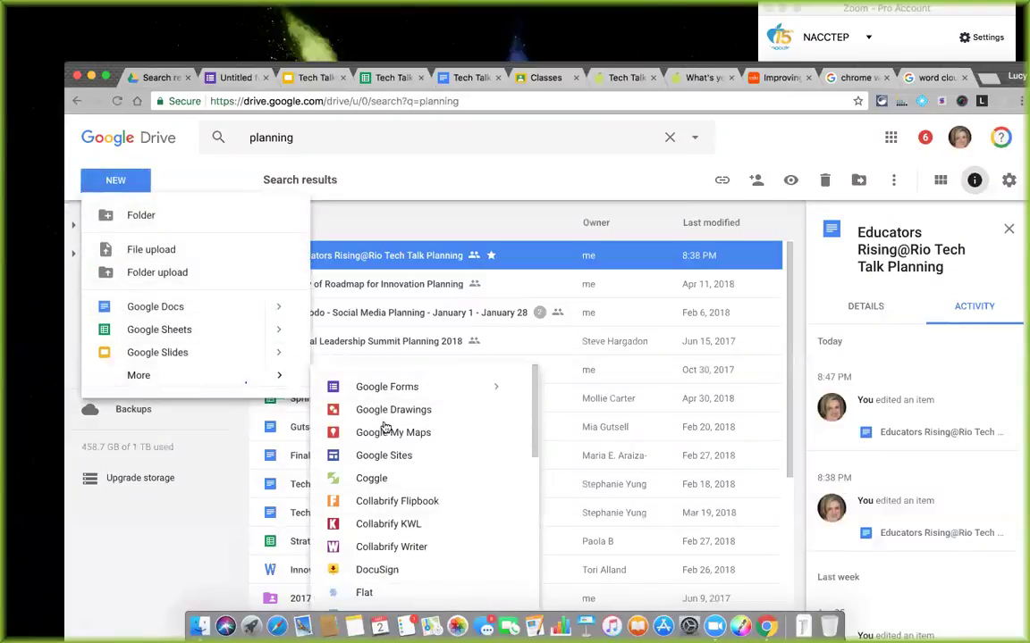
pyautogui.scroll(-5, 402, 528)
pyautogui.scroll(-3, 404, 528)
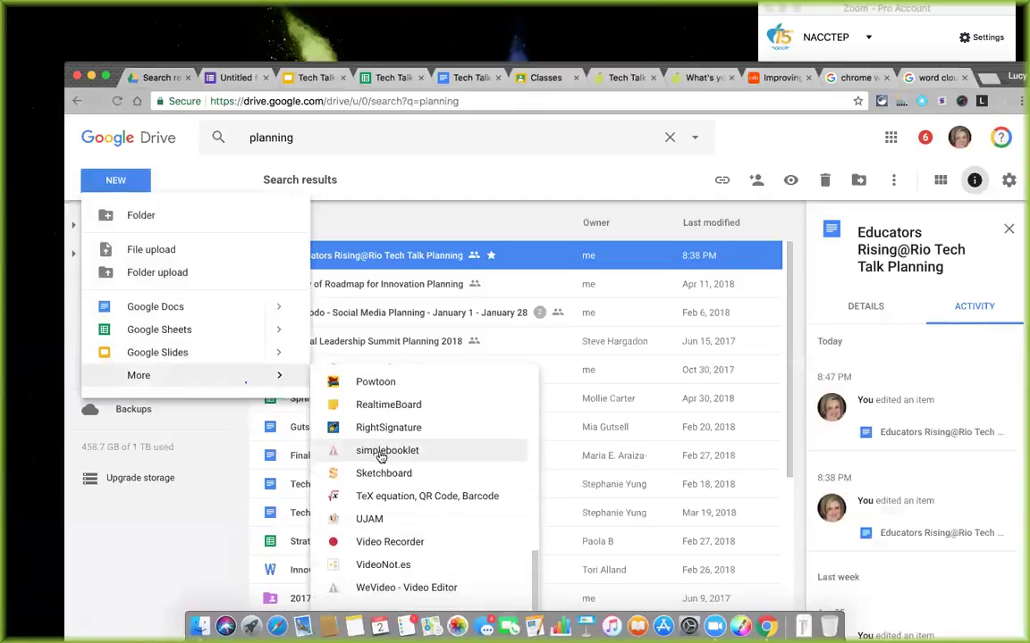
pyautogui.scroll(1, 380, 418)
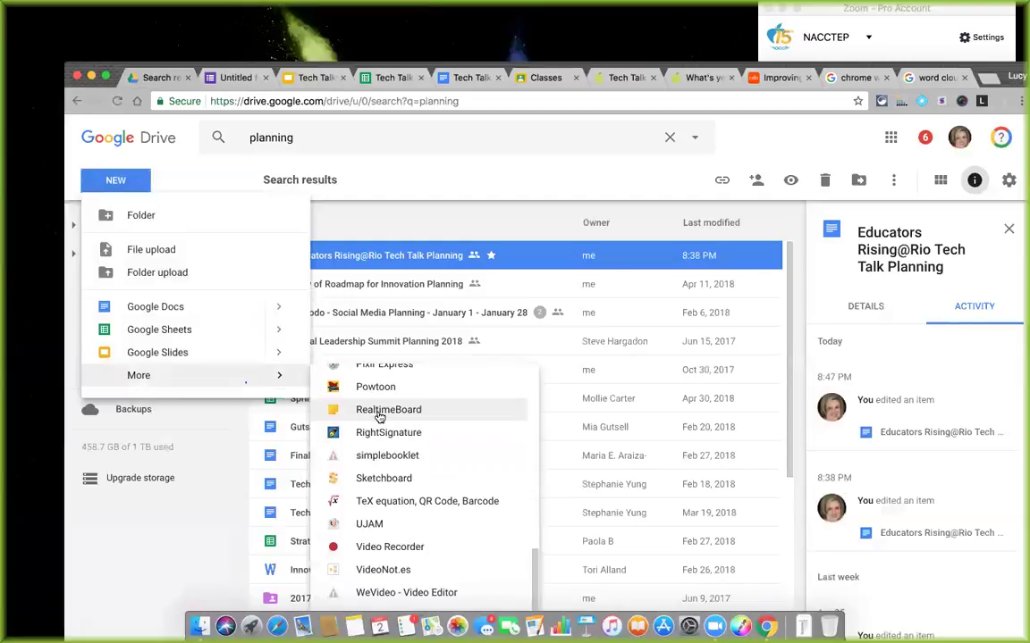
pyautogui.scroll(1, 379, 417)
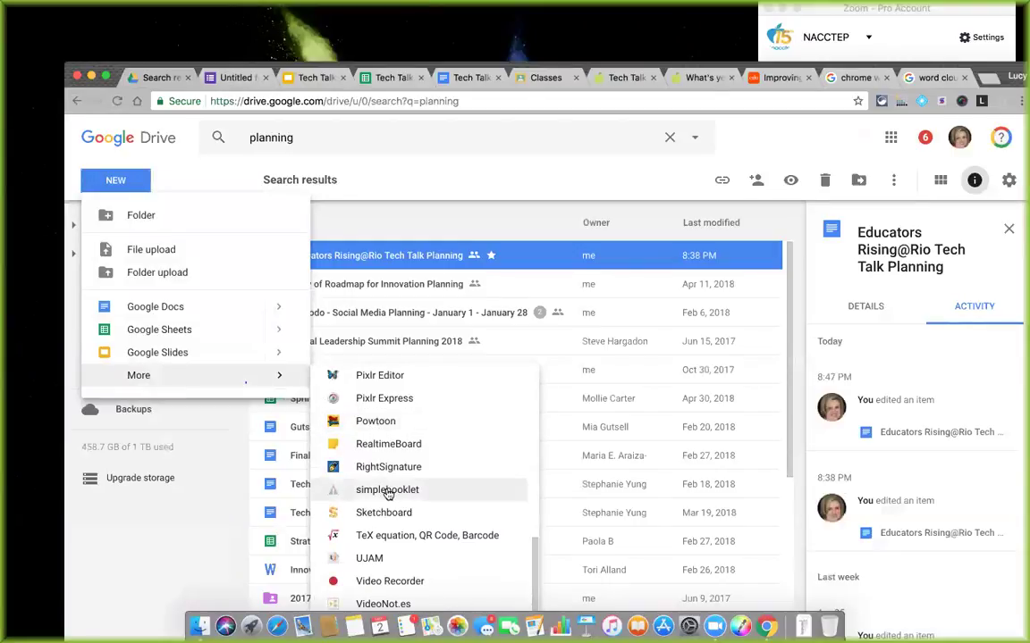
pyautogui.scroll(-1, 398, 539)
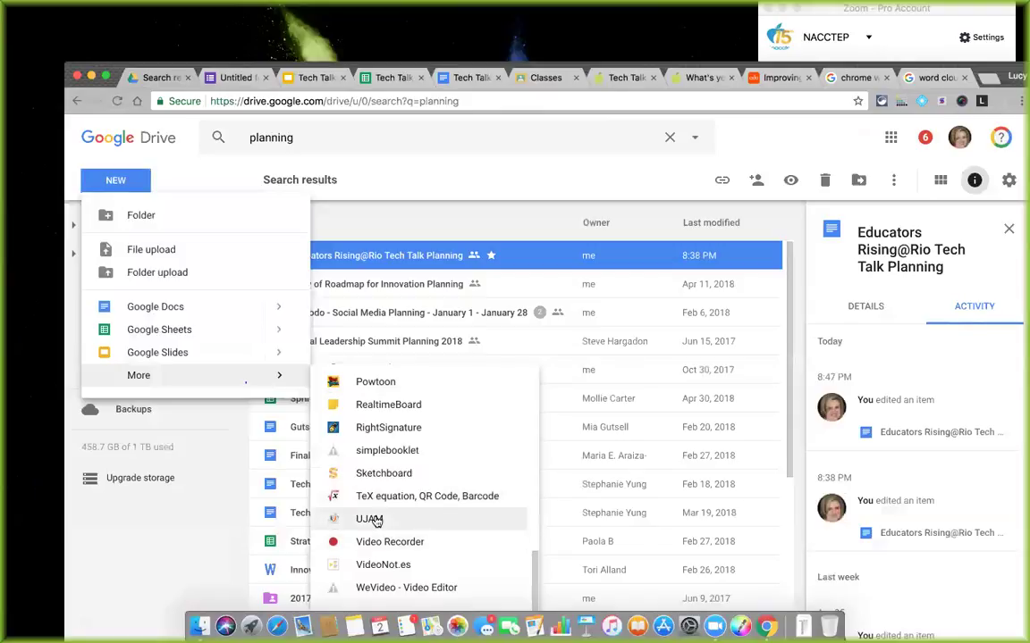
# Create a new VideoNot.es file with the first listed Google account, and show its video URL field and notes area
pyautogui.click(345, 565)
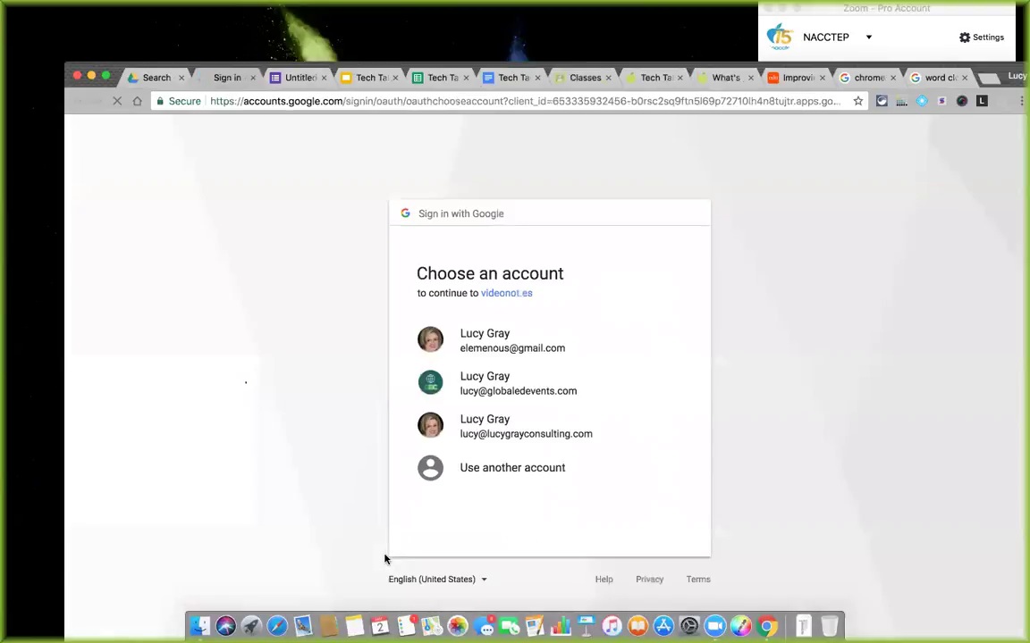
pyautogui.click(490, 338)
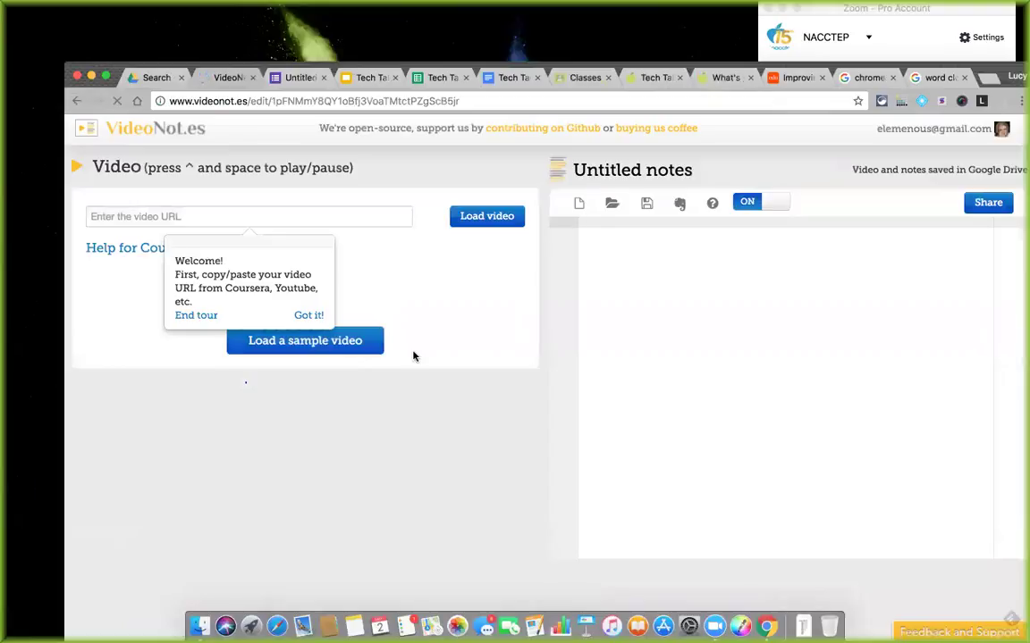
pyautogui.click(251, 219)
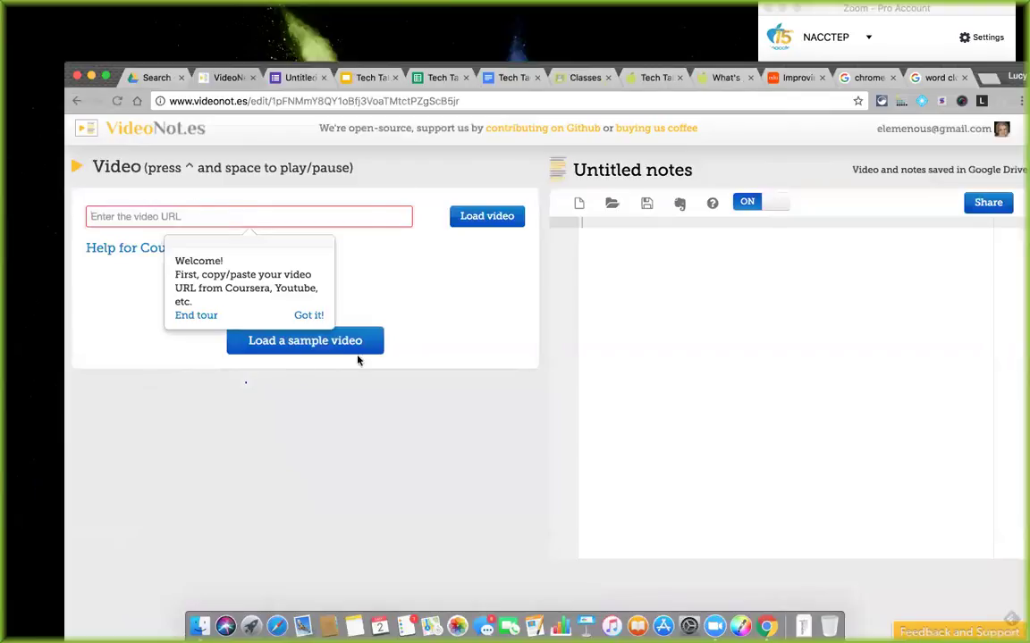
pyautogui.click(662, 264)
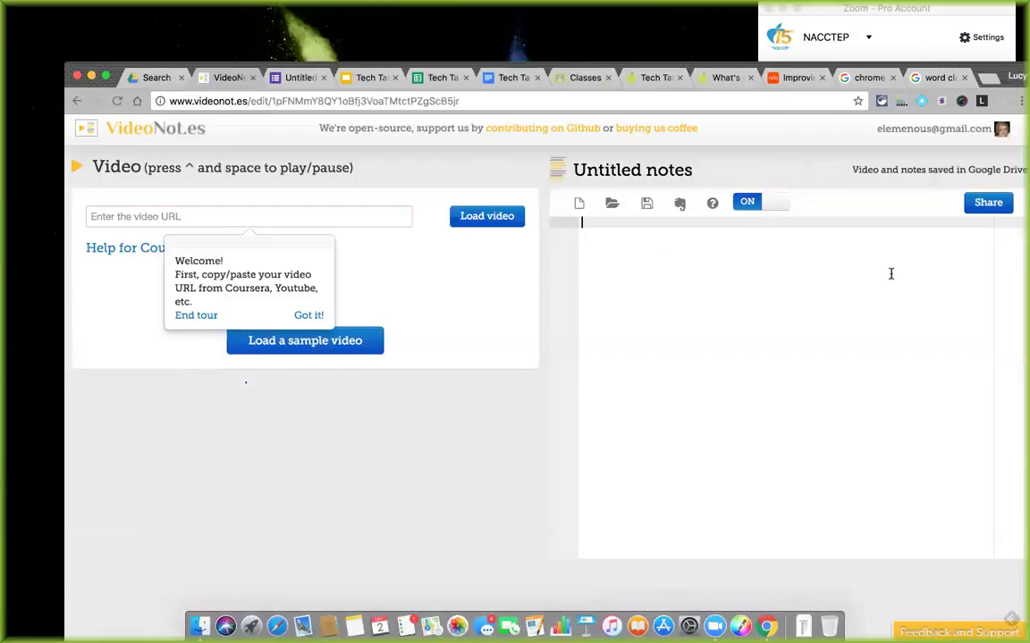
# Open youtube.com in a new browser tab and open Edutopia's video "60-Second Strategy: Snowball Toss"
pyautogui.click(989, 77)
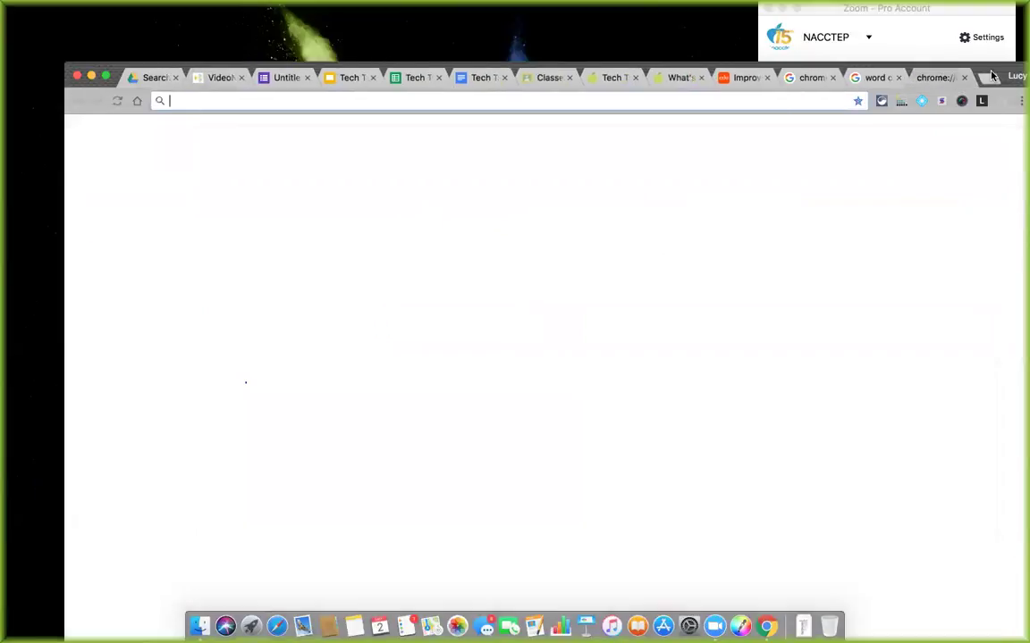
pyautogui.write('youtube.com')
pyautogui.press('Return')
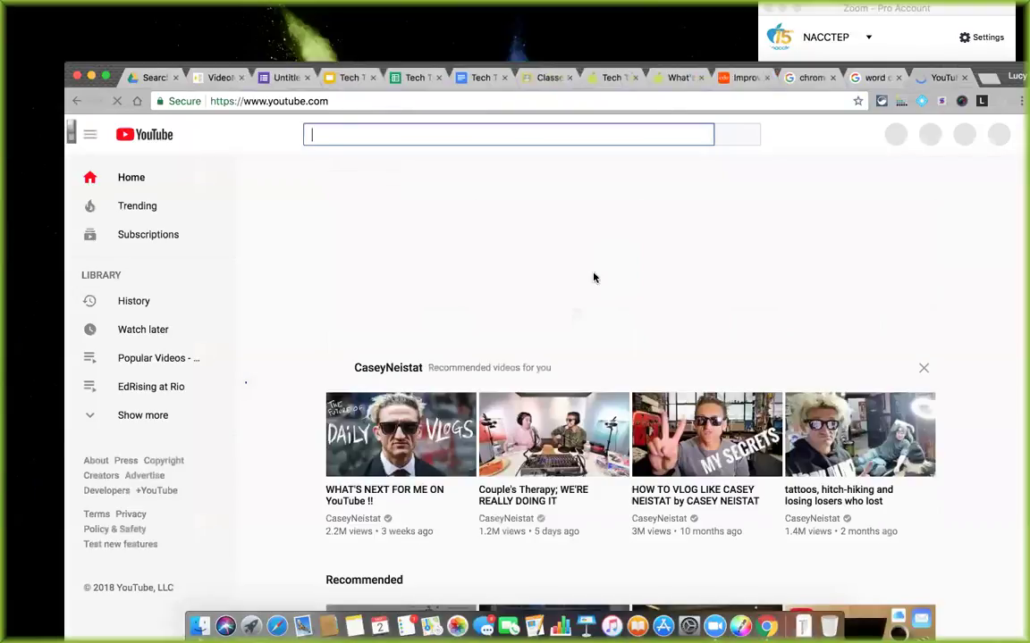
pyautogui.scroll(-2, 536, 362)
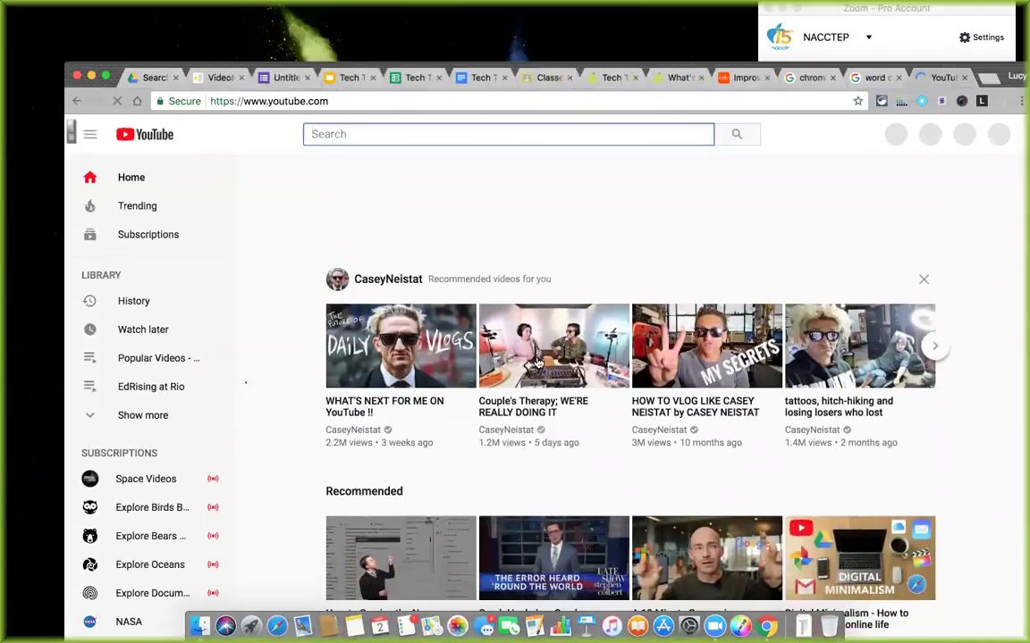
pyautogui.scroll(-5, 539, 361)
pyautogui.scroll(-10, 539, 363)
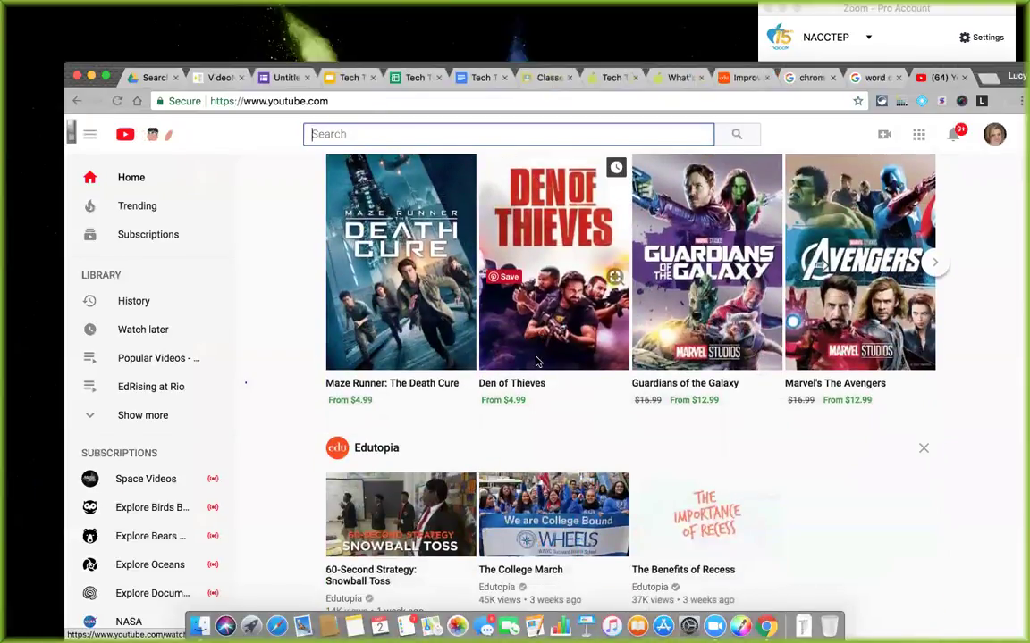
pyautogui.scroll(-1, 536, 362)
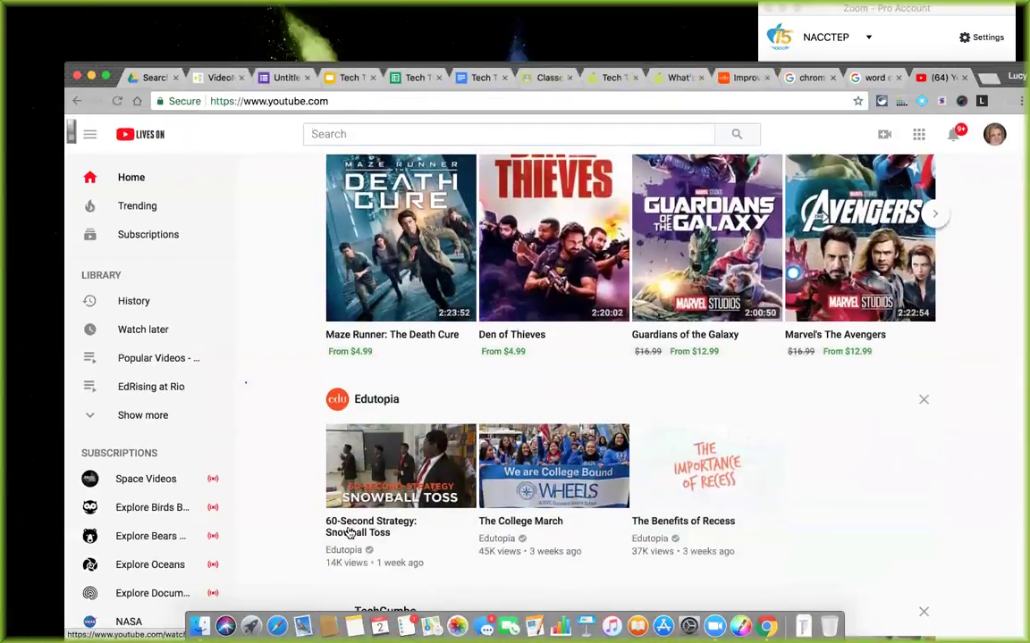
pyautogui.click(349, 533)
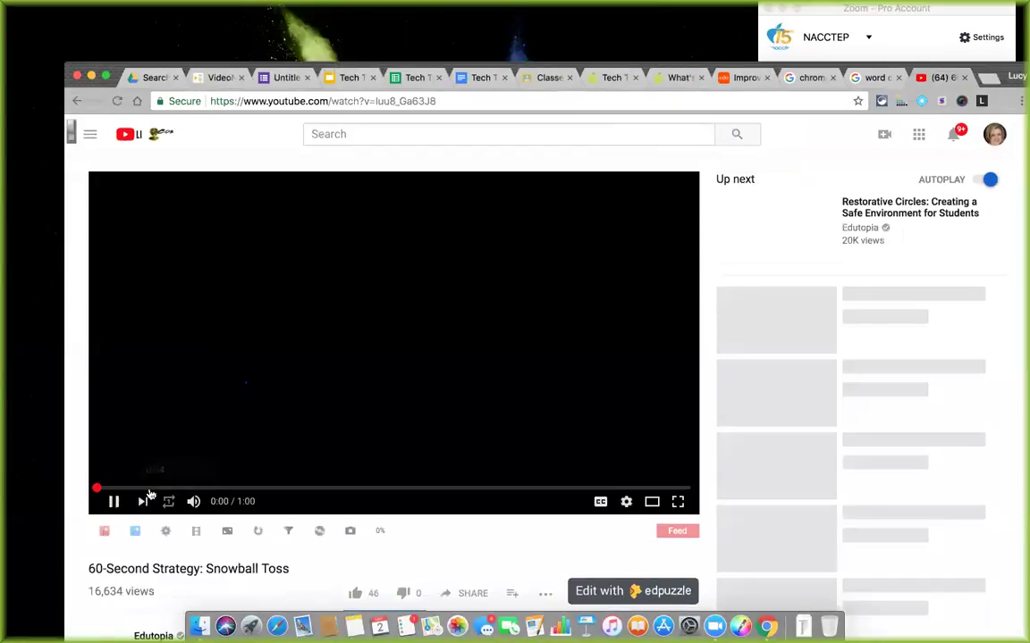
# Pause the "60-Second Strategy: Snowball Toss" video and get its short share link
pyautogui.click(114, 501)
pyautogui.scroll(-2, 407, 536)
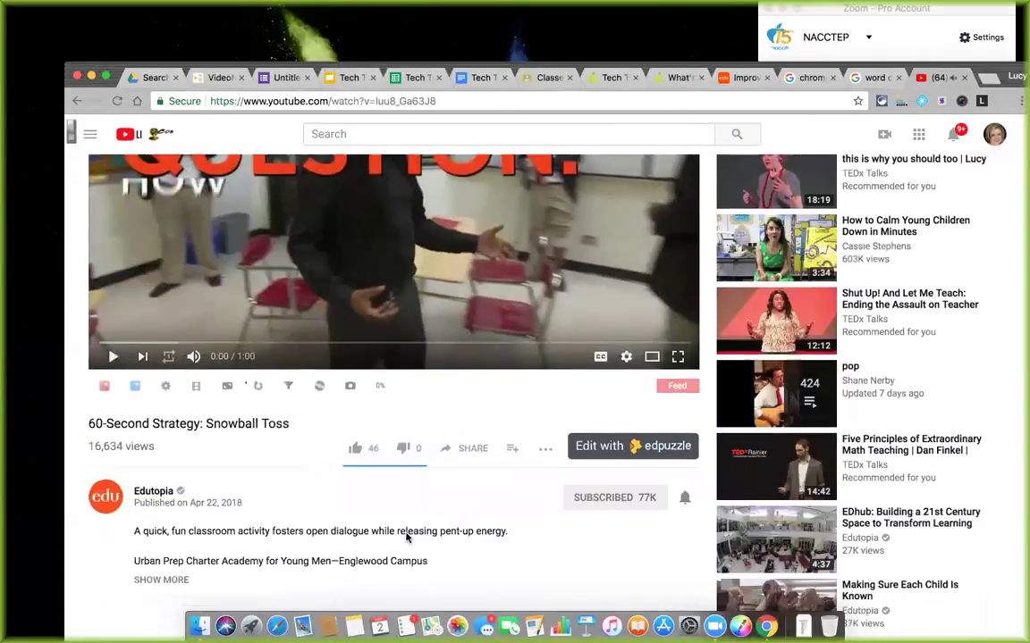
pyautogui.scroll(-1, 407, 536)
pyautogui.click(465, 399)
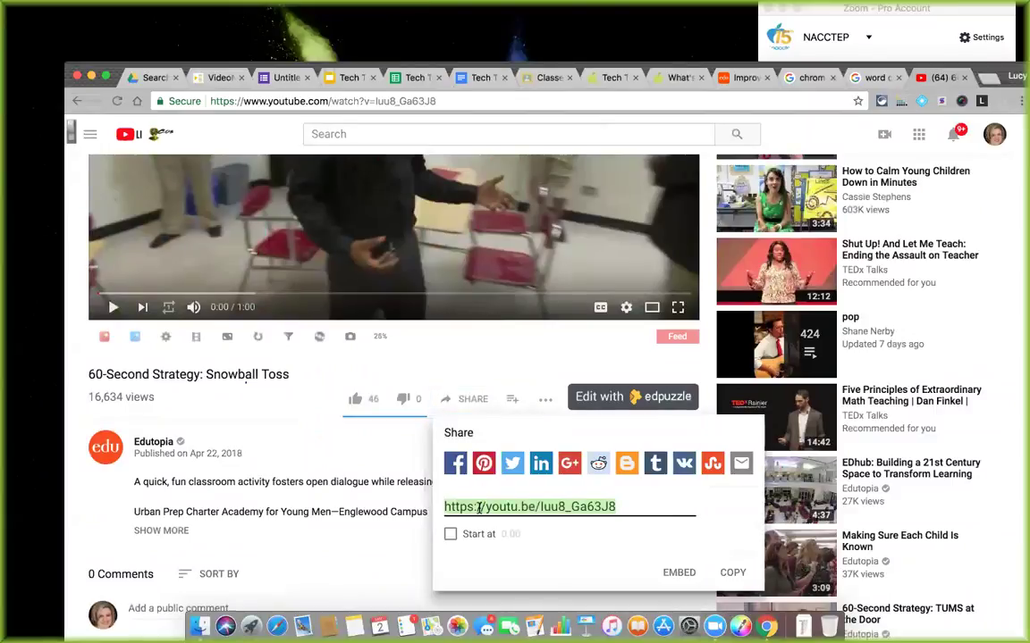
pyautogui.click(215, 80)
pyautogui.click(205, 215)
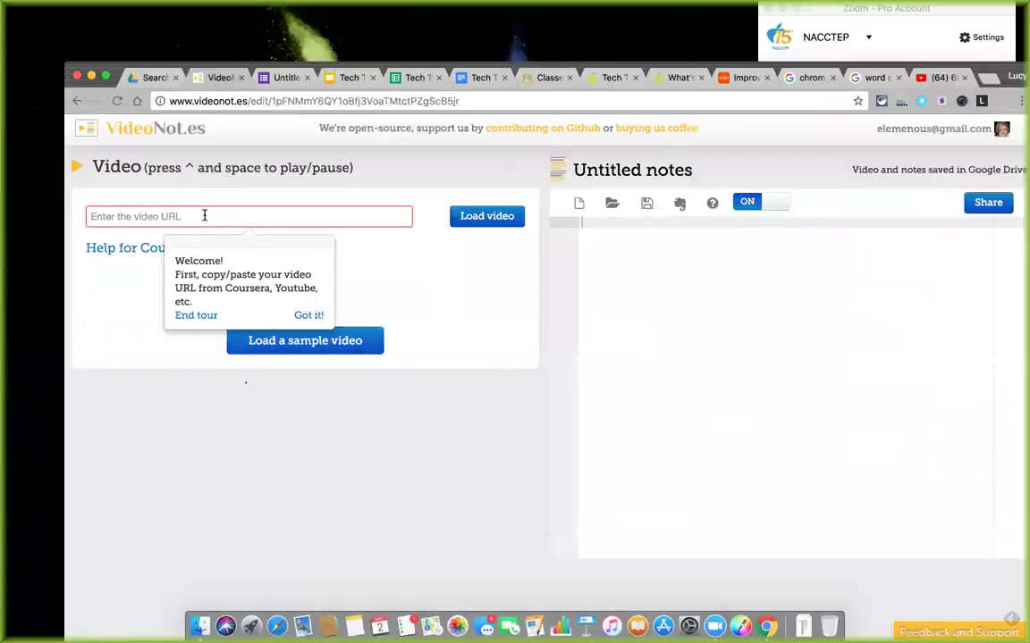
pyautogui.press('super+v')
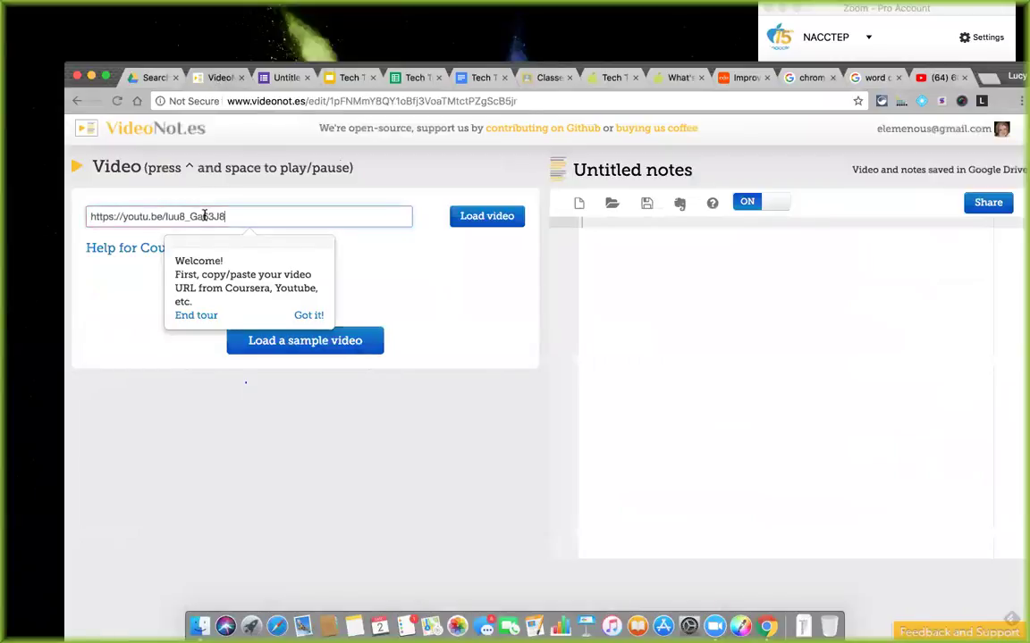
pyautogui.click(491, 217)
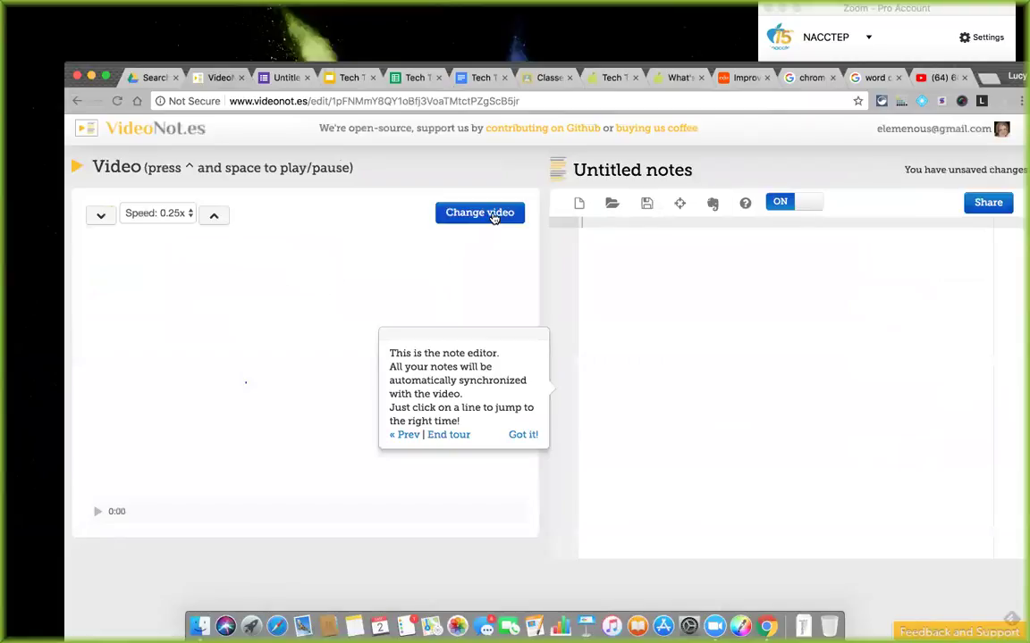
# Start playing the loaded video, enter a long string of random filler letters as its first note, and pause playback
pyautogui.click(97, 512)
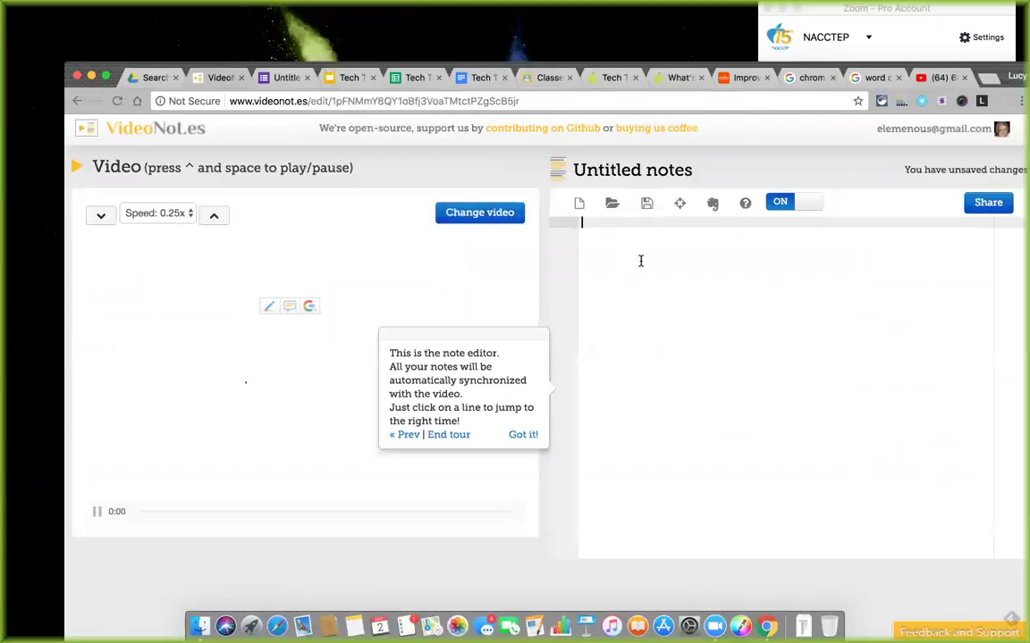
pyautogui.write('jsdjflksdfjdfjsldf')
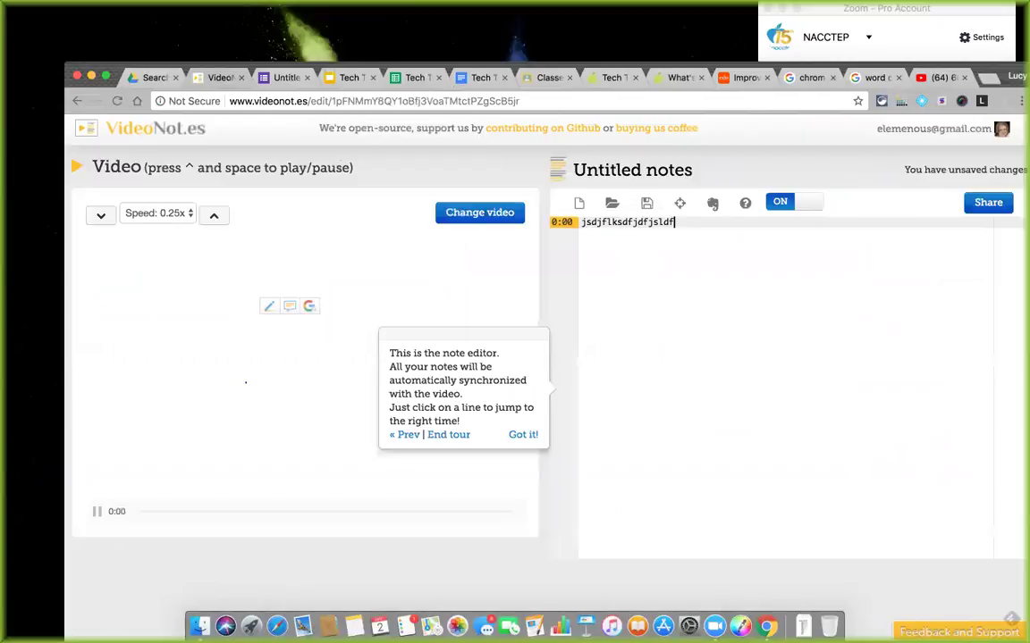
pyautogui.write('djflksdjflkksldjkfsldjfsdjfsklda')
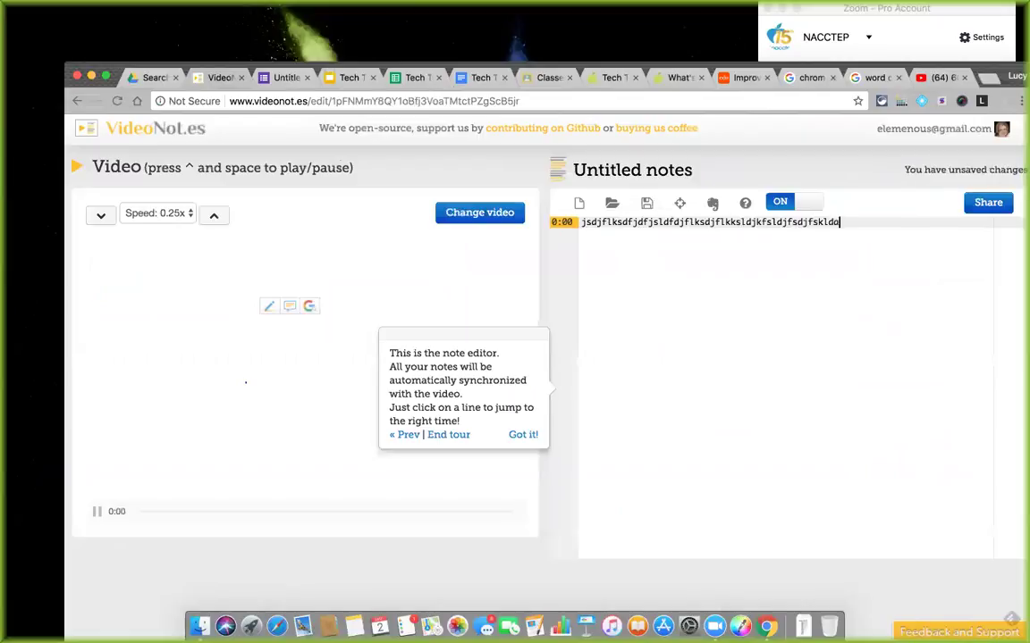
pyautogui.write(';lfkjslkfjslkfjsjdslkdfjslkdjljdd')
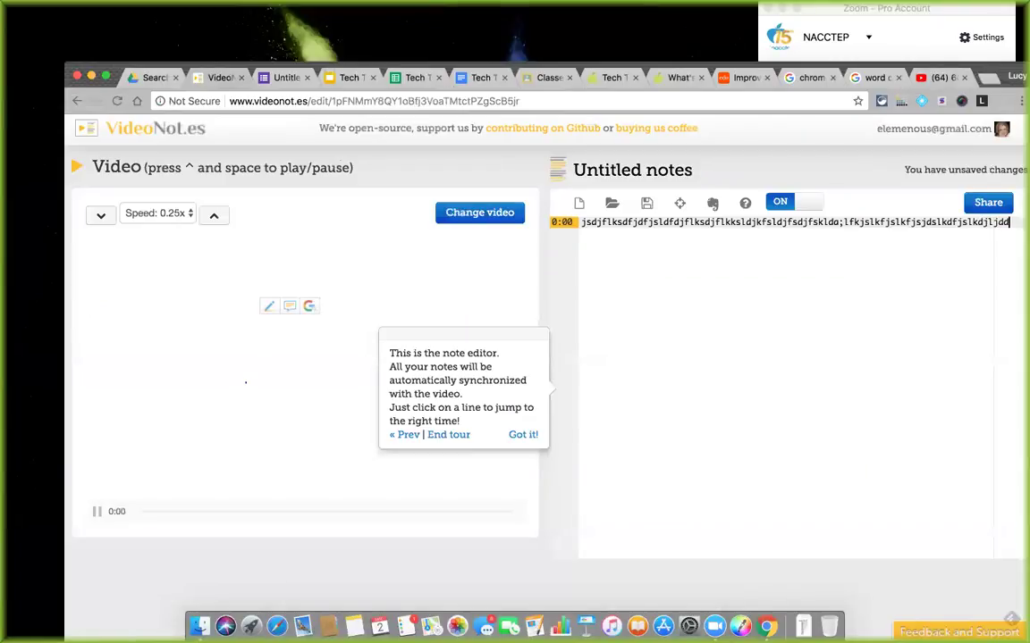
pyautogui.write('kfjsdlfjdskfjsdlfdjlkdsjfdlkj')
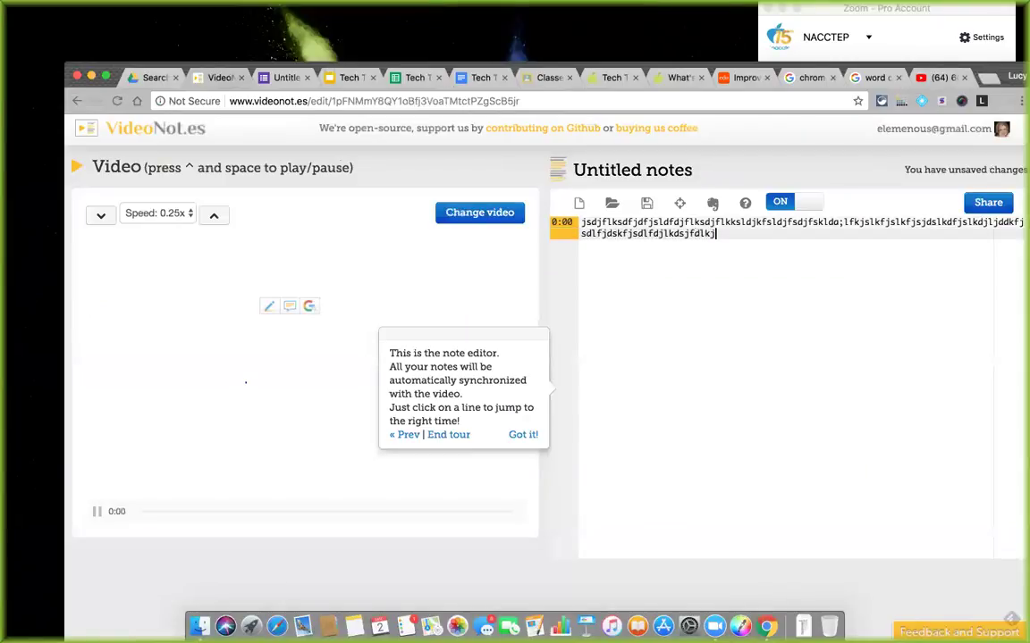
pyautogui.click(108, 75)
pyautogui.click(43, 449)
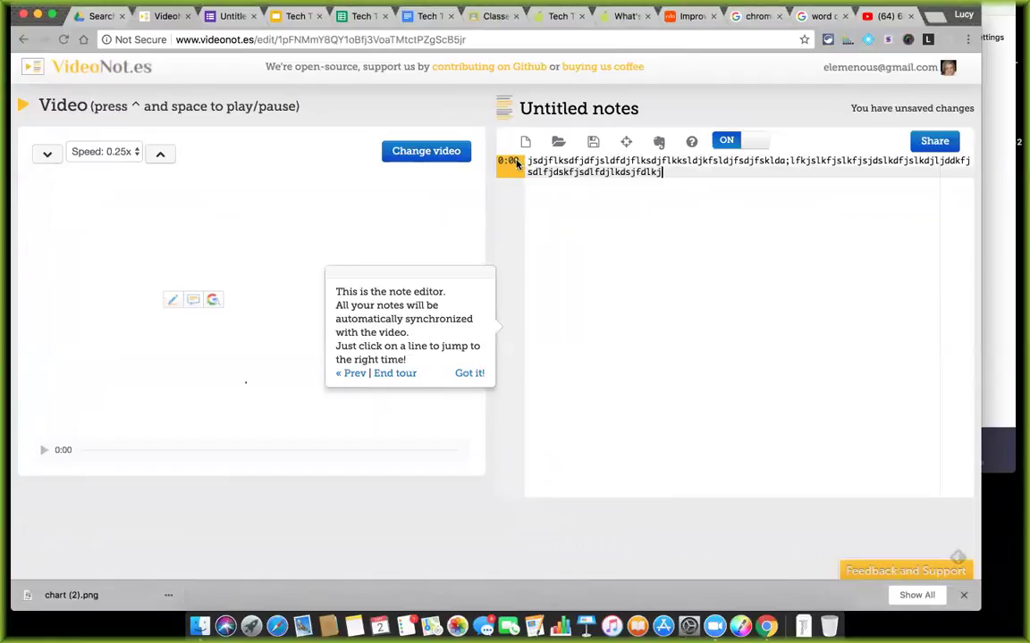
# Save the video notes to Google Drive, and view their sharing options before closing VideoNot.es
pyautogui.click(593, 141)
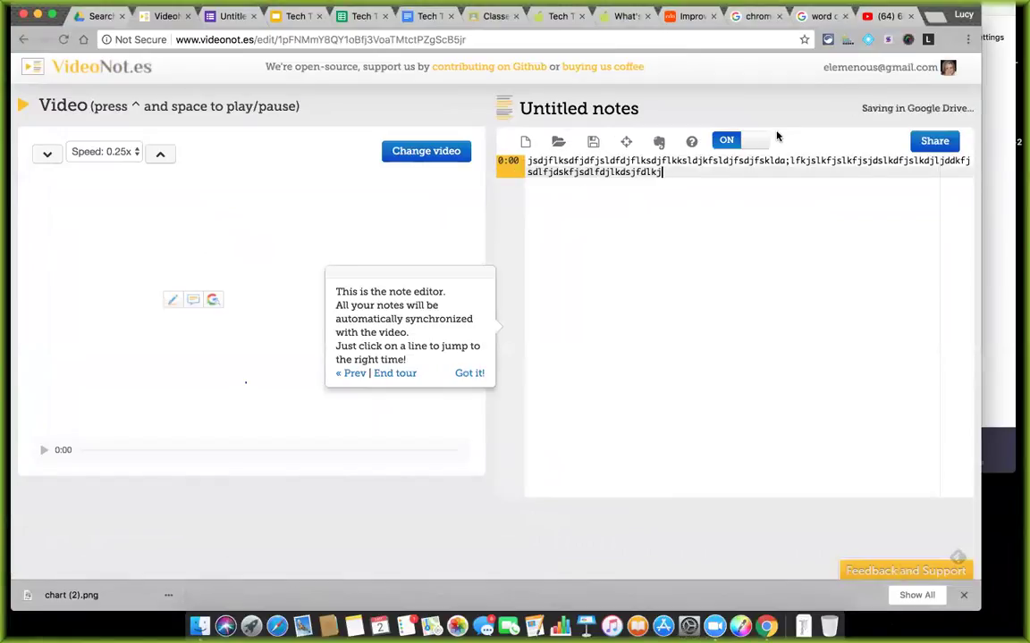
pyautogui.click(925, 142)
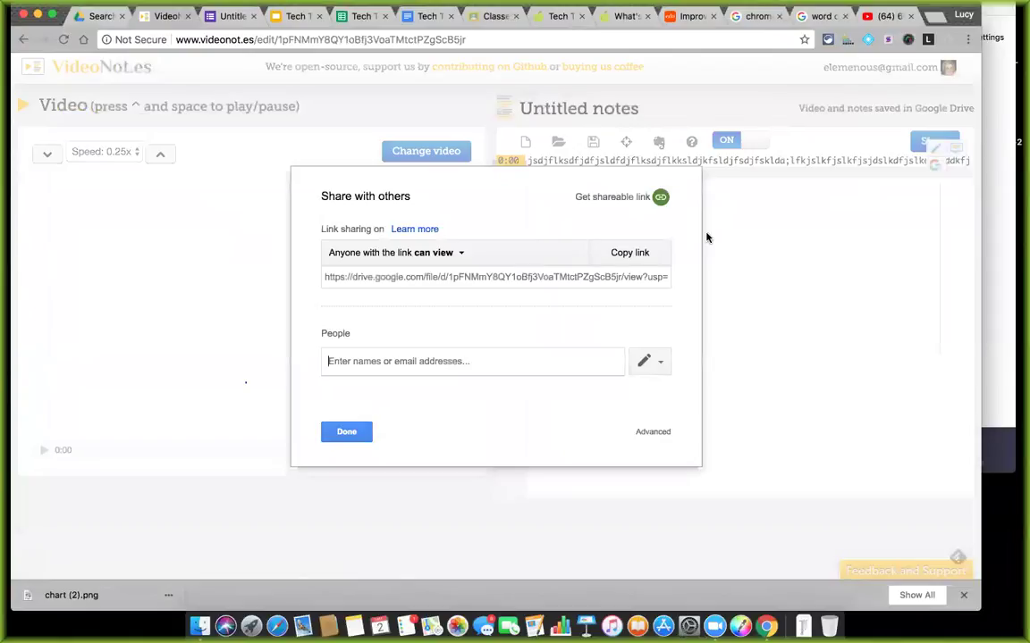
pyautogui.press('super+w')
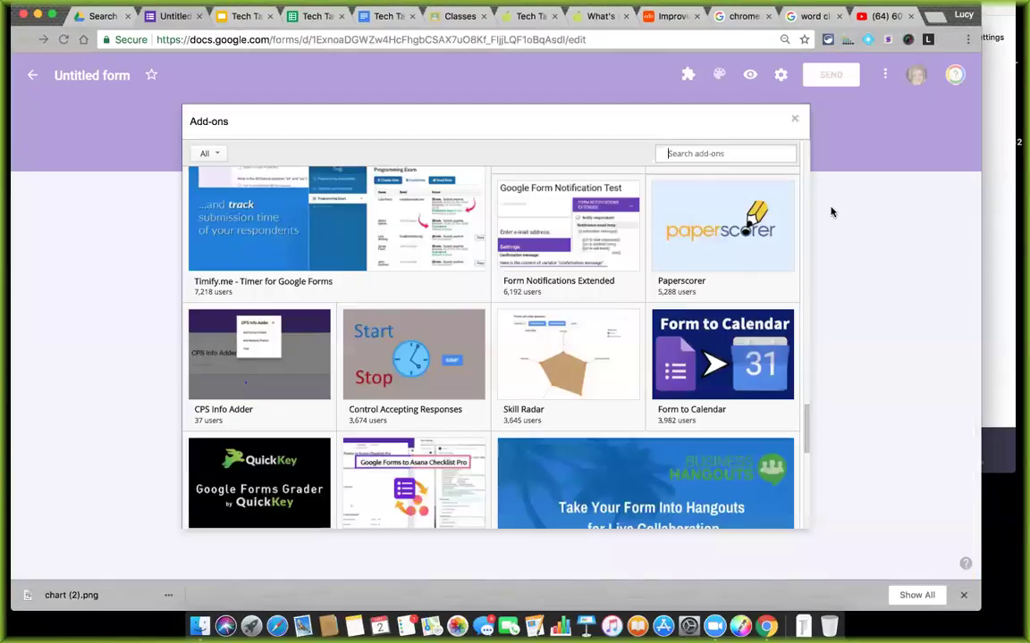
# Switch to the "Managing Student Work" presentation, present it full screen, and advance to the Hyperdocs slide
pyautogui.click(236, 18)
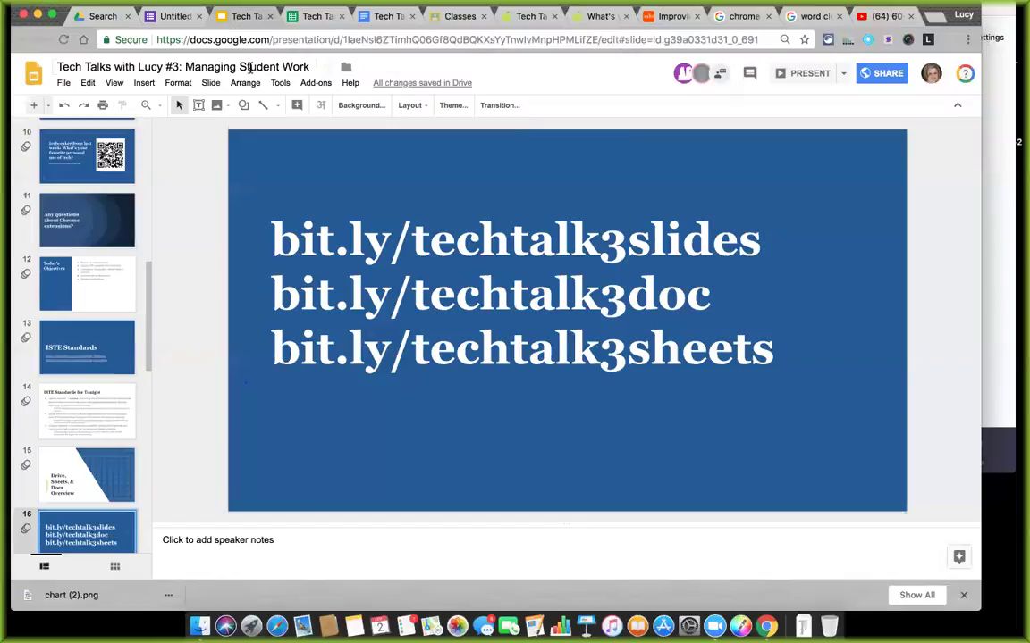
pyautogui.click(794, 75)
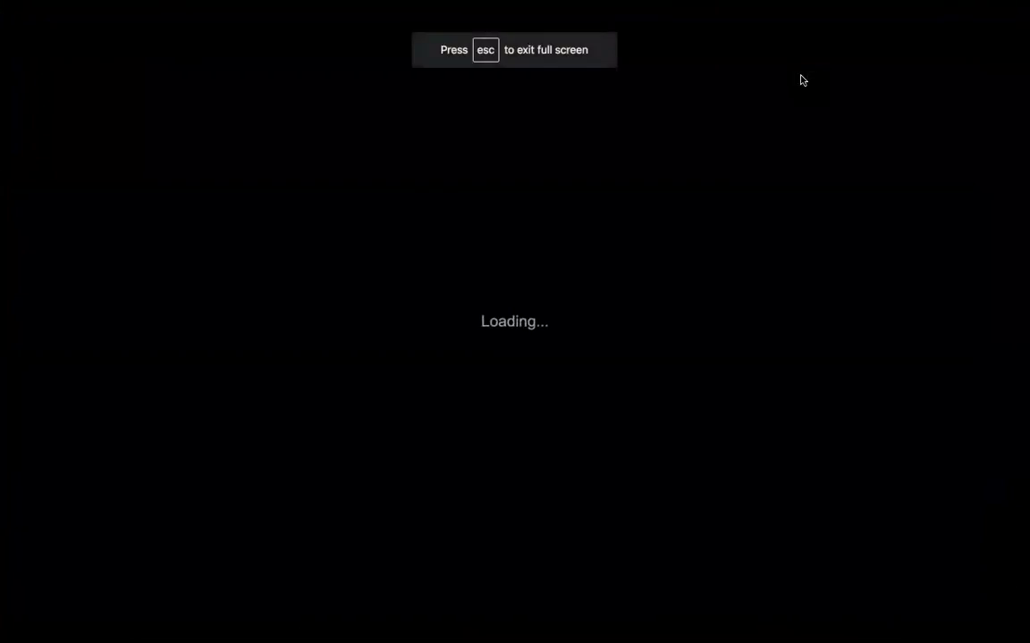
pyautogui.press('Right')
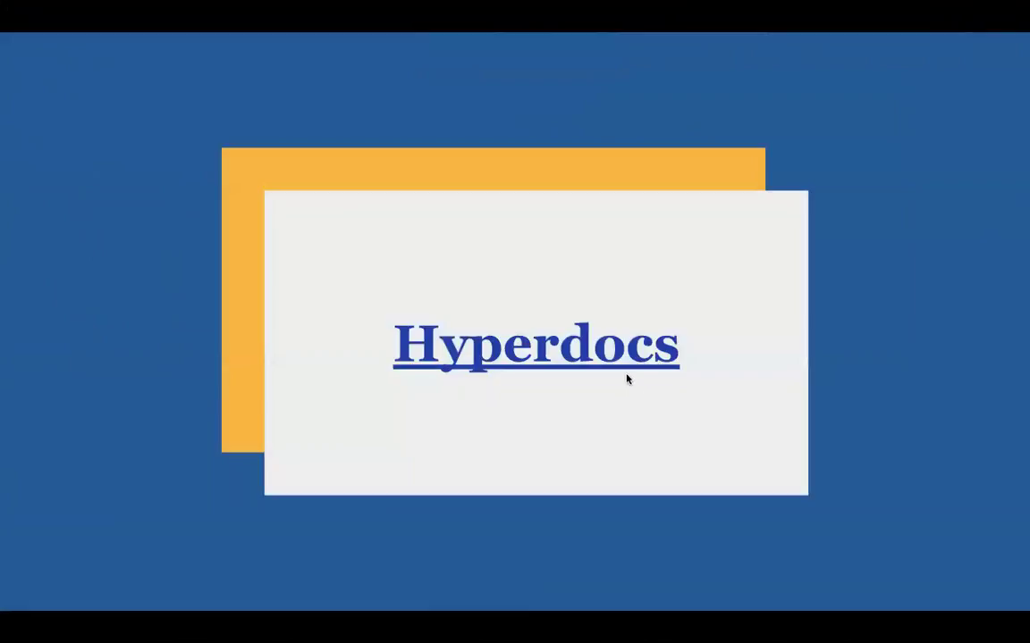
# Follow the Hyperdocs link from the slide and look through the HyperDoc sample categories by content area
pyautogui.click(457, 327)
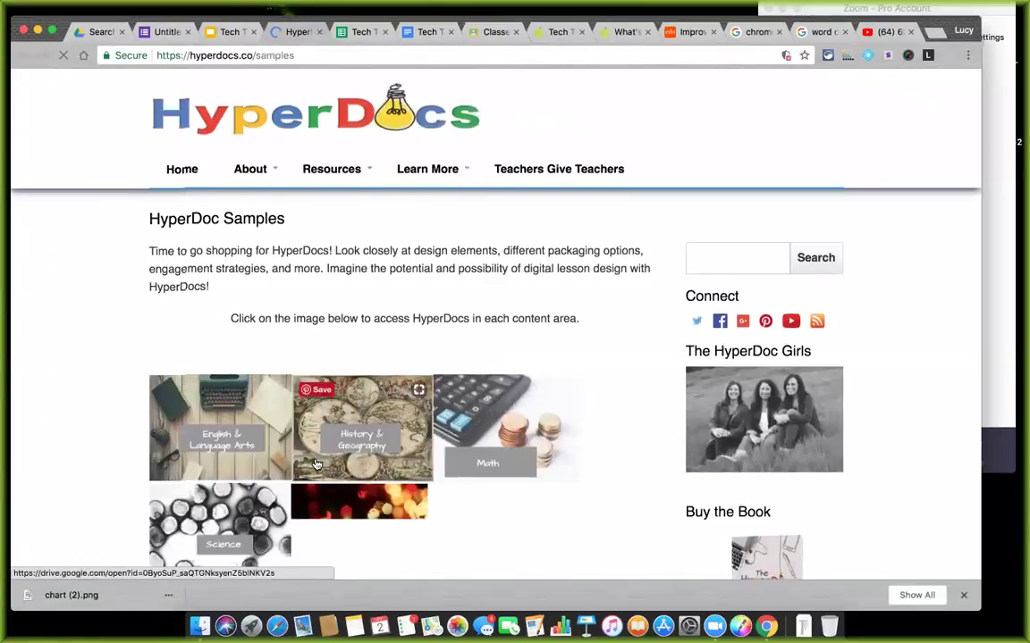
pyautogui.scroll(-4, 322, 469)
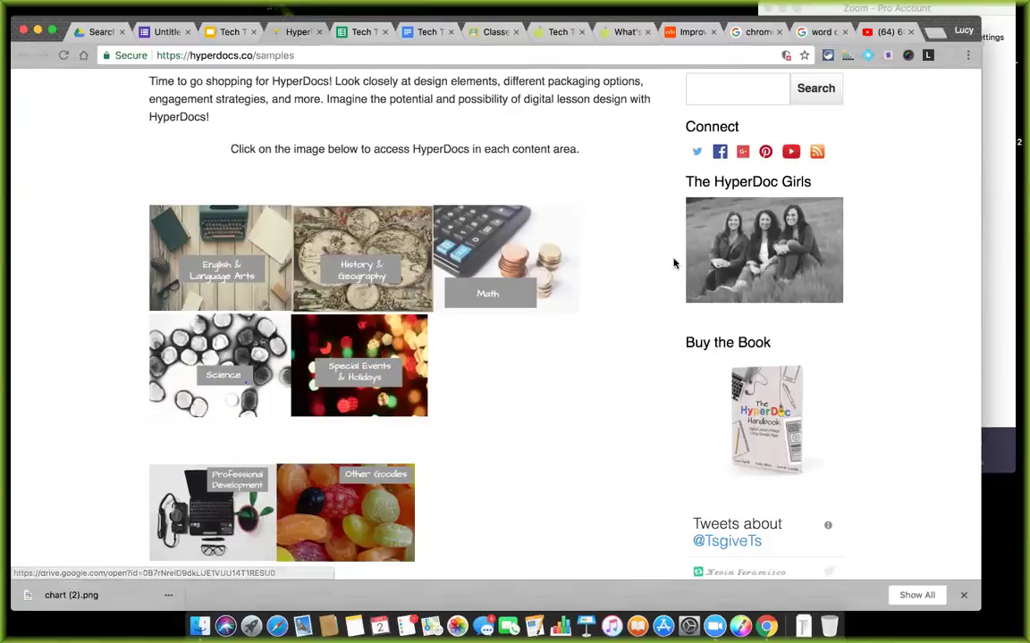
pyautogui.moveTo(939, 25); pyautogui.dragTo(954, 9)
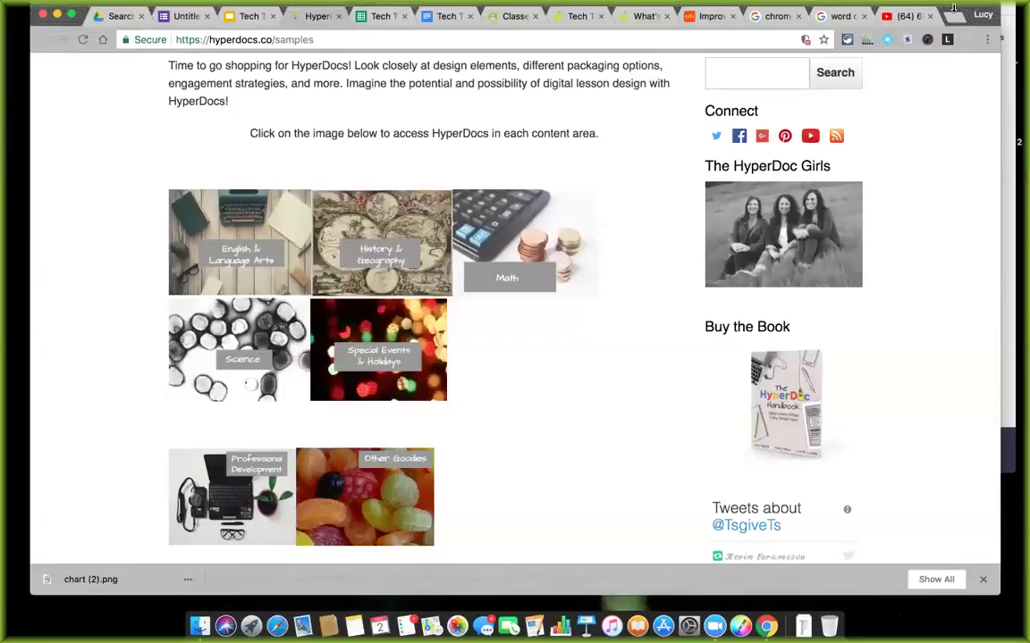
# Return to the running slideshow and advance past the YouTube embedding video to the "EDU in 90: Quizzes in Google Forms" slide
pyautogui.click(237, 16)
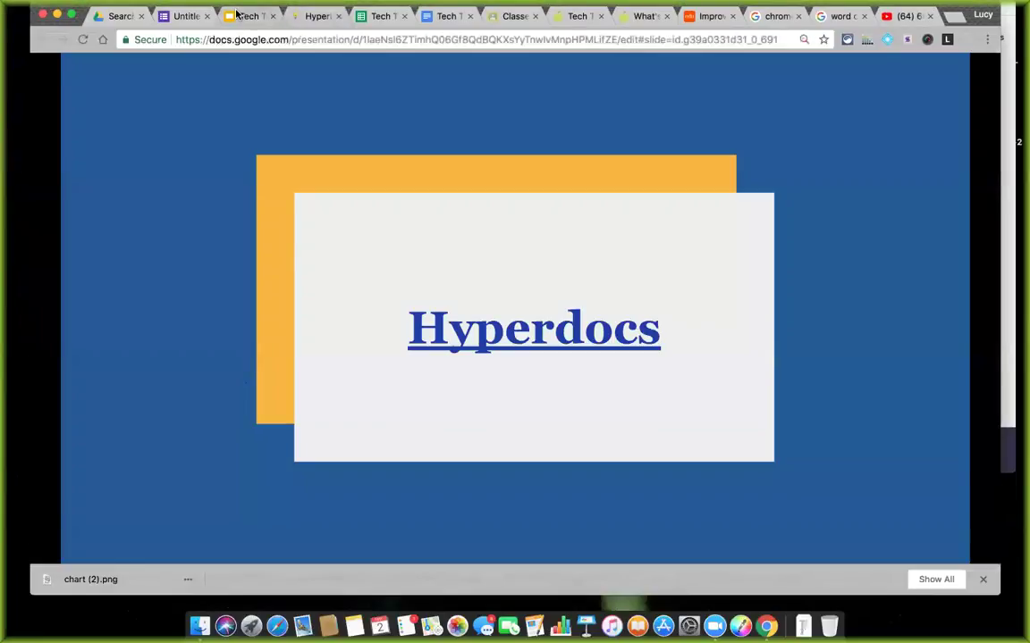
pyautogui.press('Right')
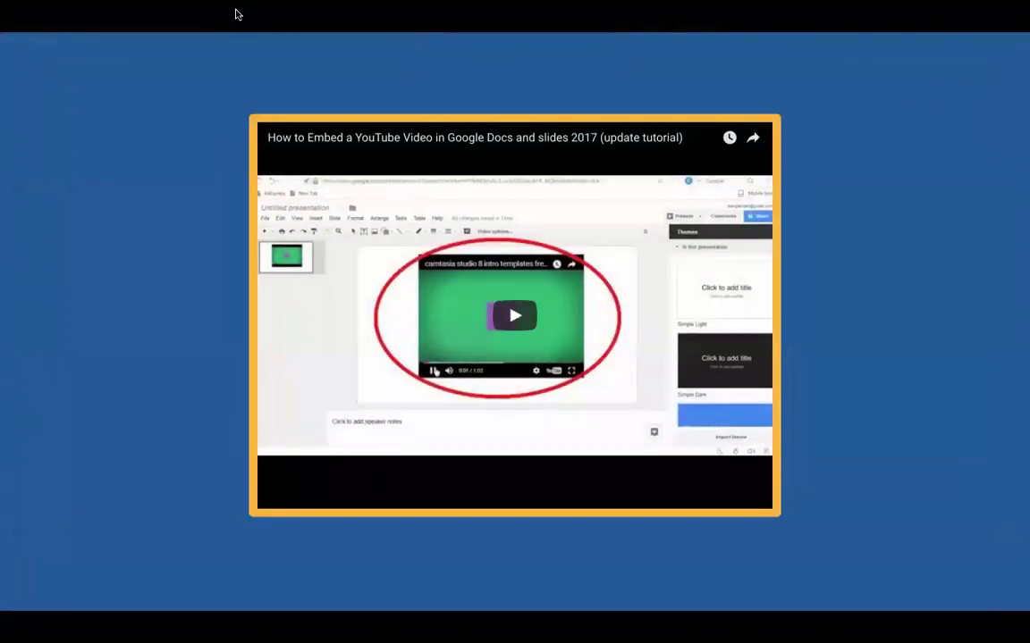
pyautogui.press('Right')
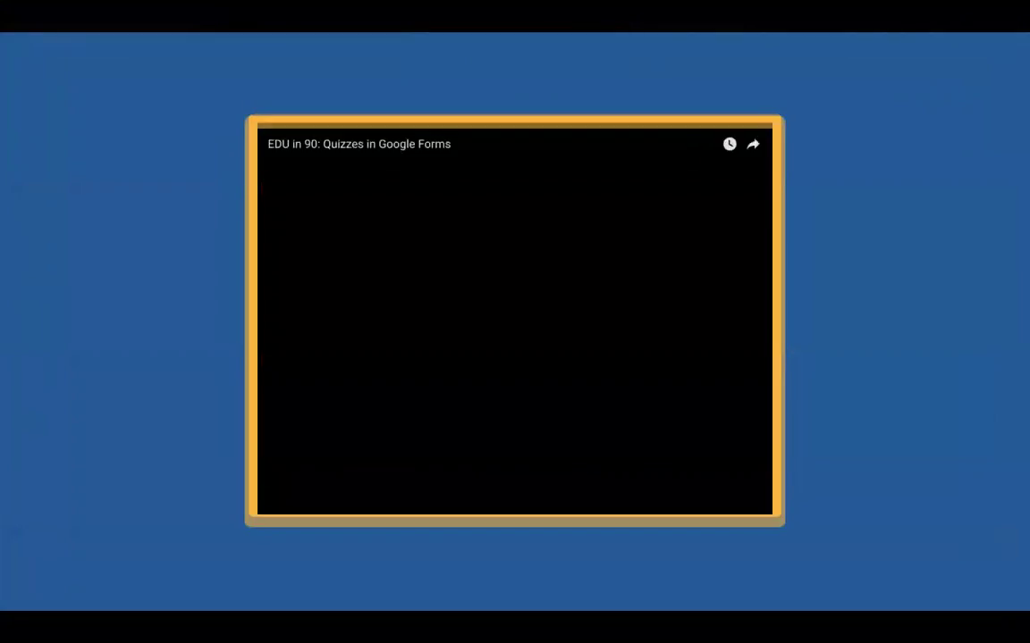